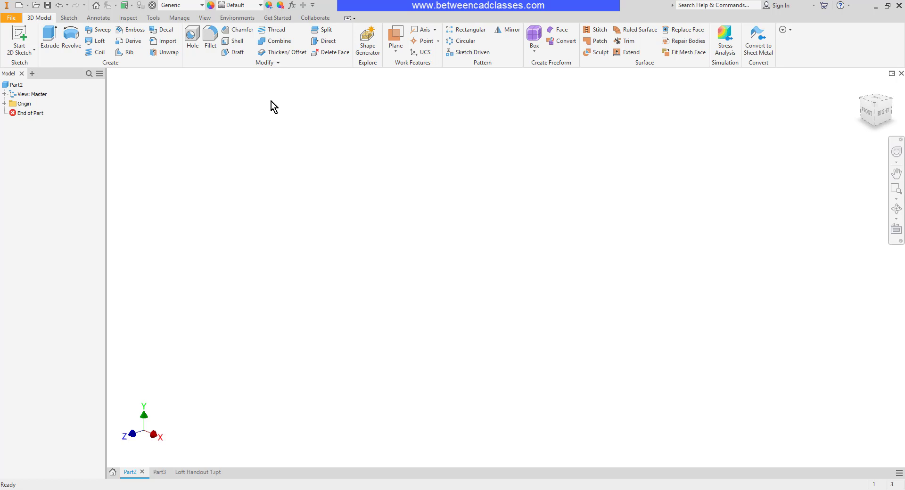
Step: Sketch a center rectangle on the XZ plane, centered on the origin, 20 mm by 15 mm, and finish the sketch
left_click(13, 37)
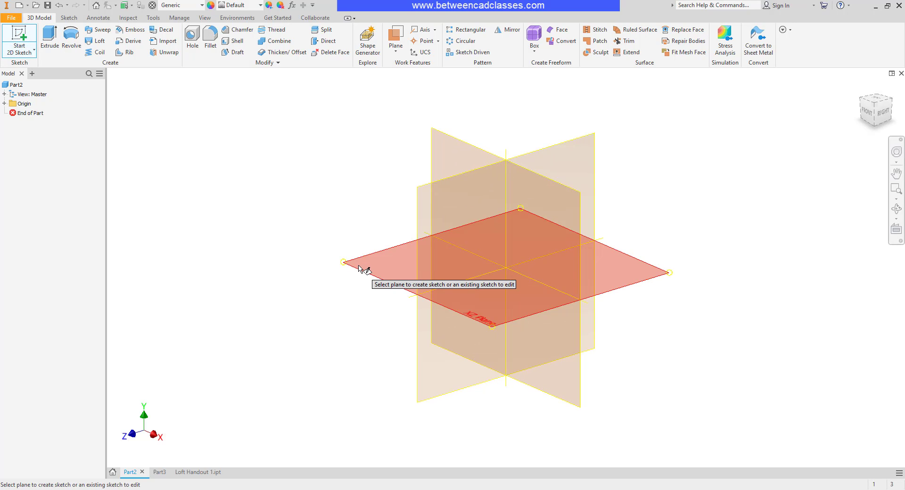
left_click(359, 268)
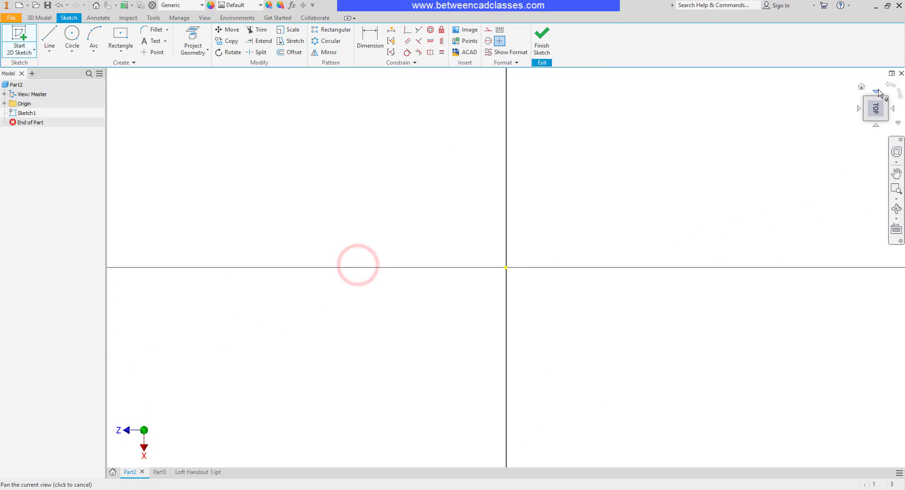
left_click(114, 40)
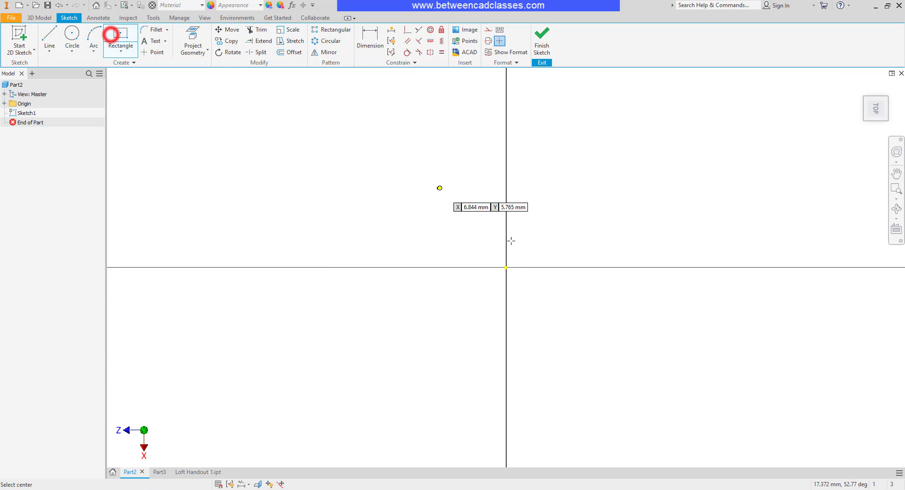
left_click(506, 267)
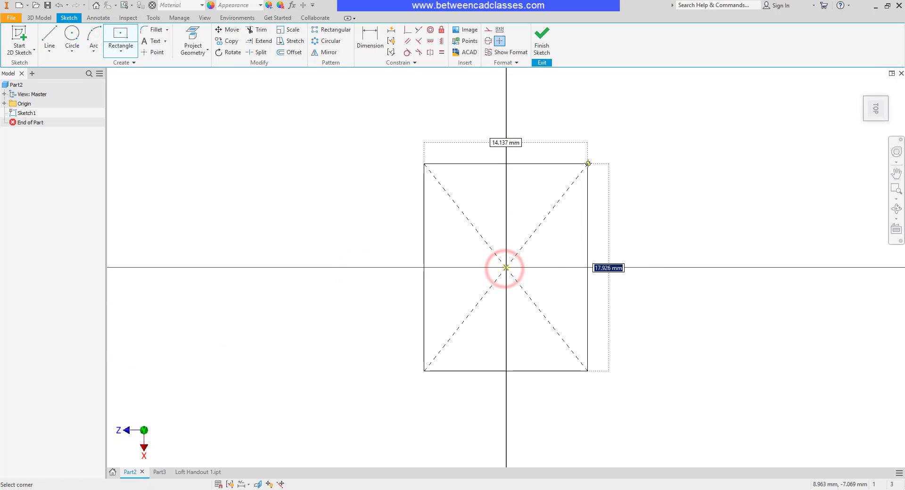
type("20")
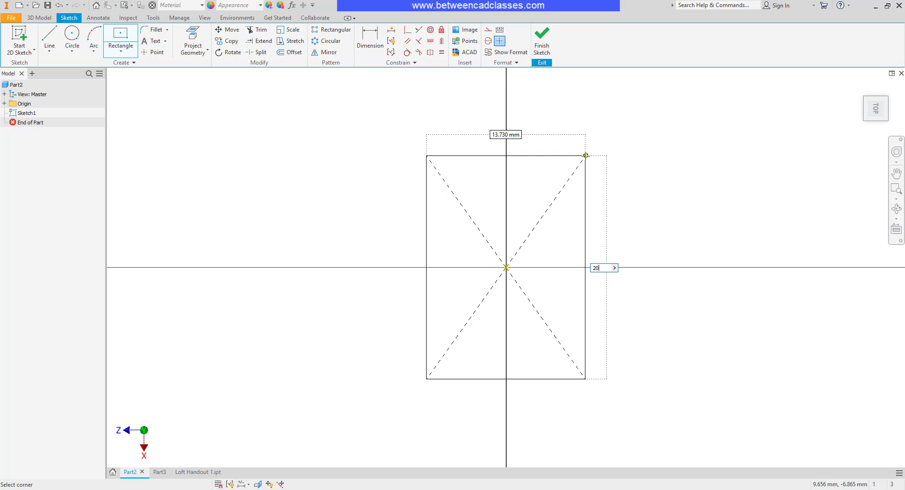
key("Tab")
type("15")
key("Return")
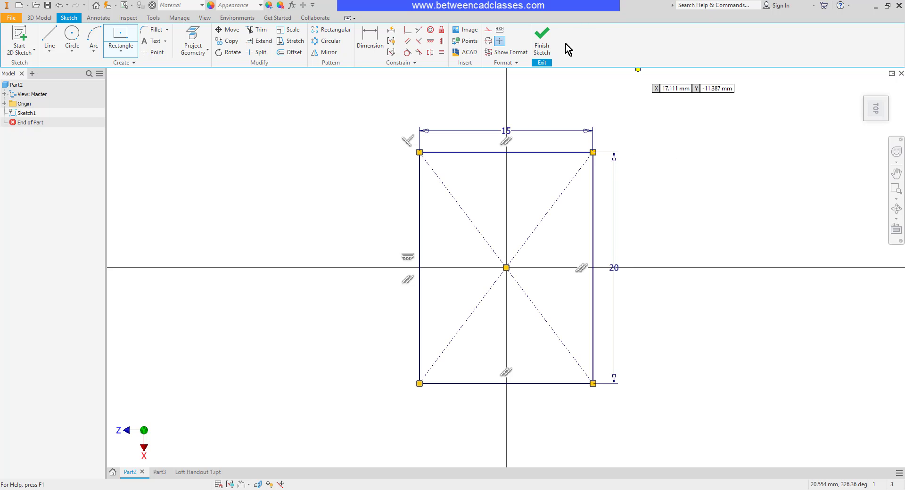
left_click(542, 42)
Step: Create a work plane offset 30 mm above the XZ plane
scroll(592, 171, "down", 3)
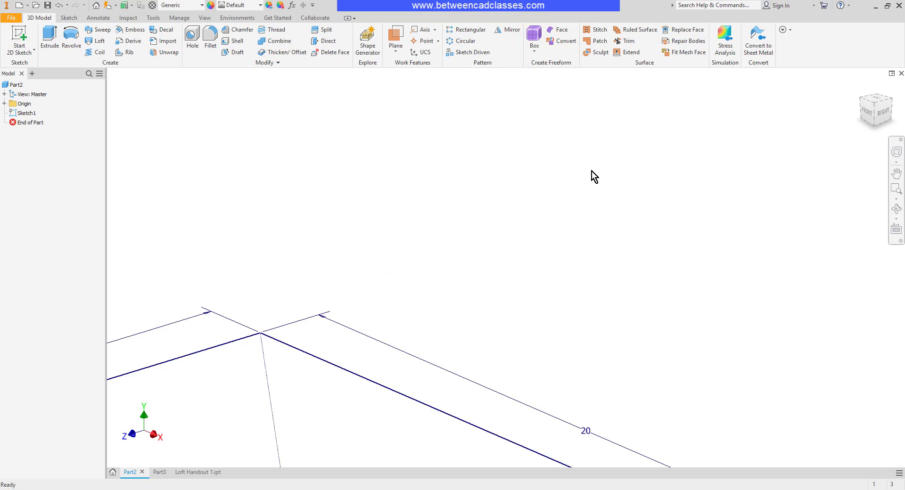
scroll(592, 171, "up", 9)
middle_click_drag(623, 154, 619, 238)
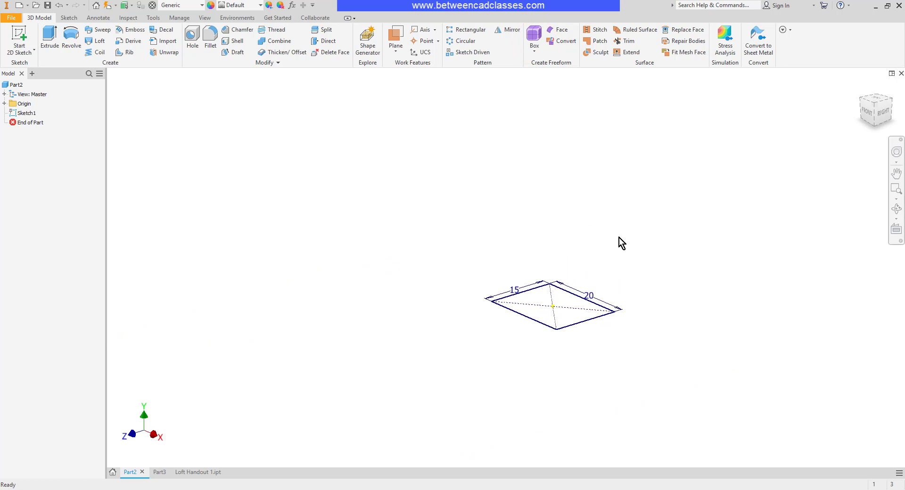
scroll(619, 238, "up", 2)
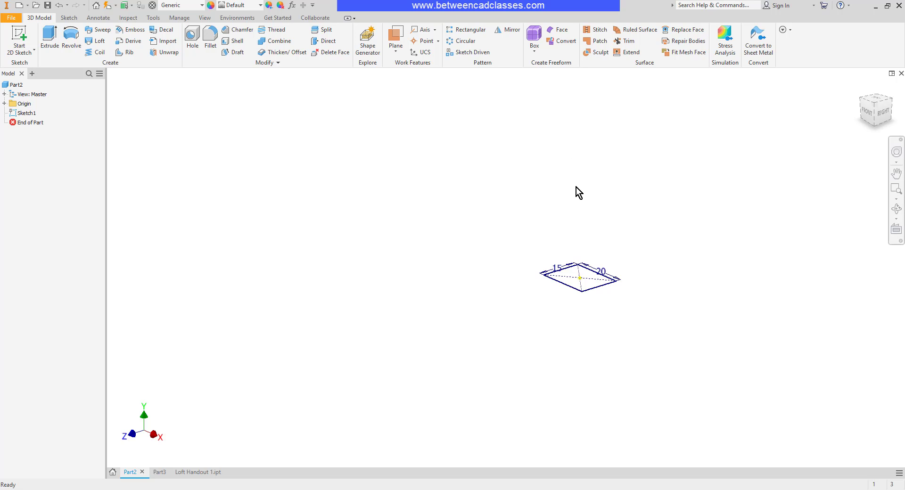
left_click(396, 46)
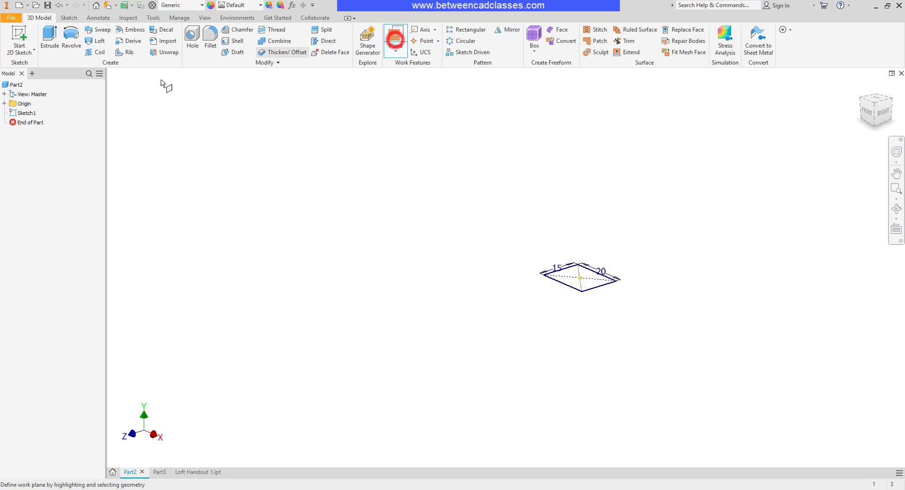
left_click(4, 103)
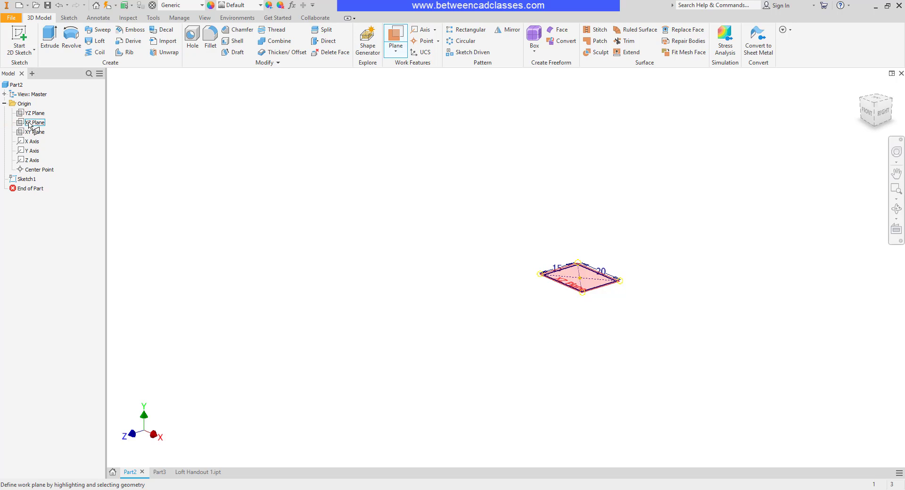
left_click(30, 123)
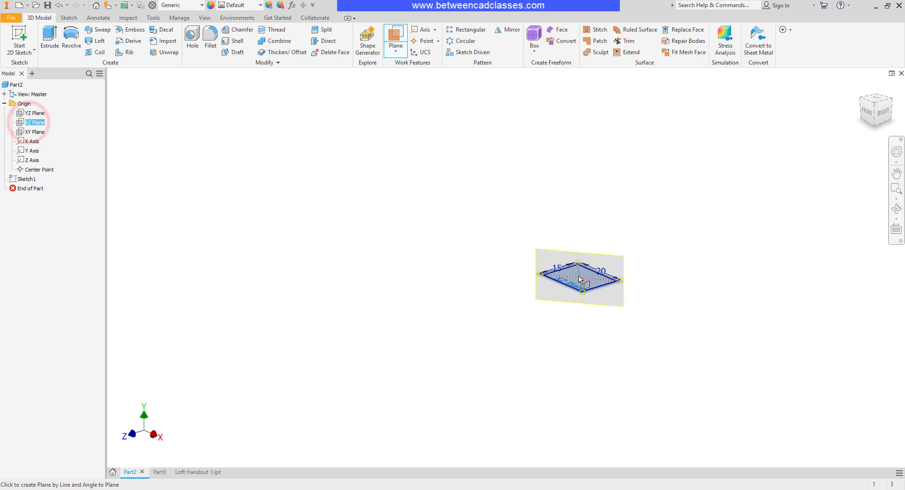
left_click_drag(591, 279, 598, 195)
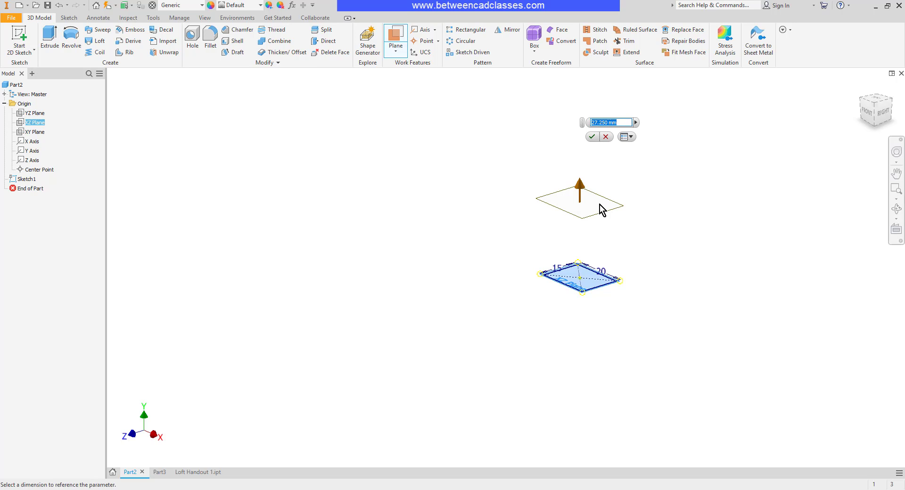
type("30")
key("Return")
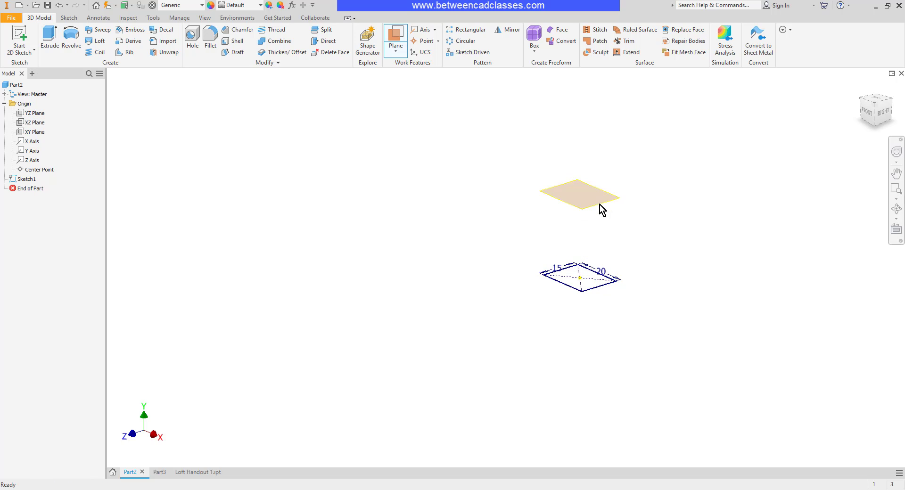
left_click(646, 151)
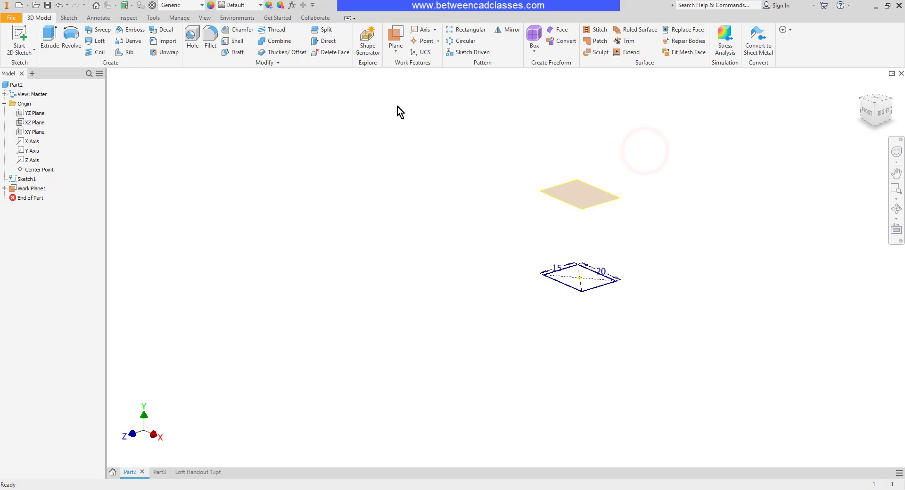
Step: Sketch a 30 mm diameter circle centered on the origin on the offset work plane, and finish the sketch
left_click(20, 38)
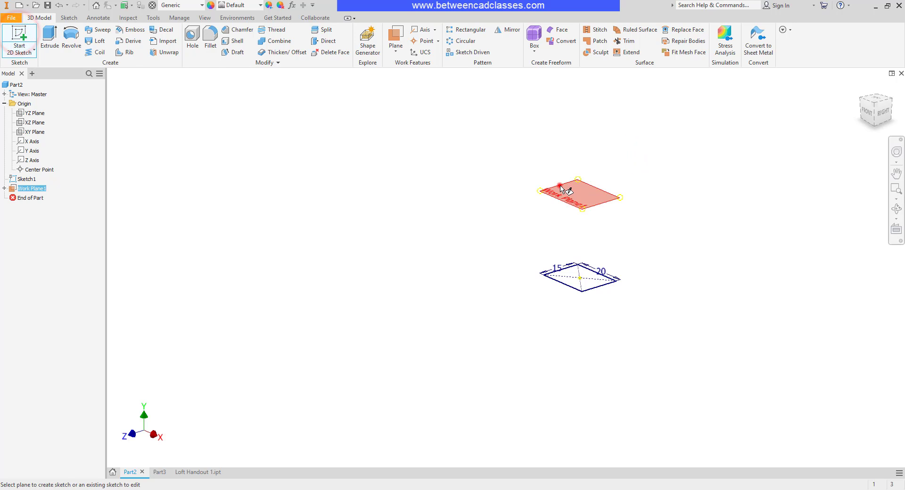
left_click(561, 188)
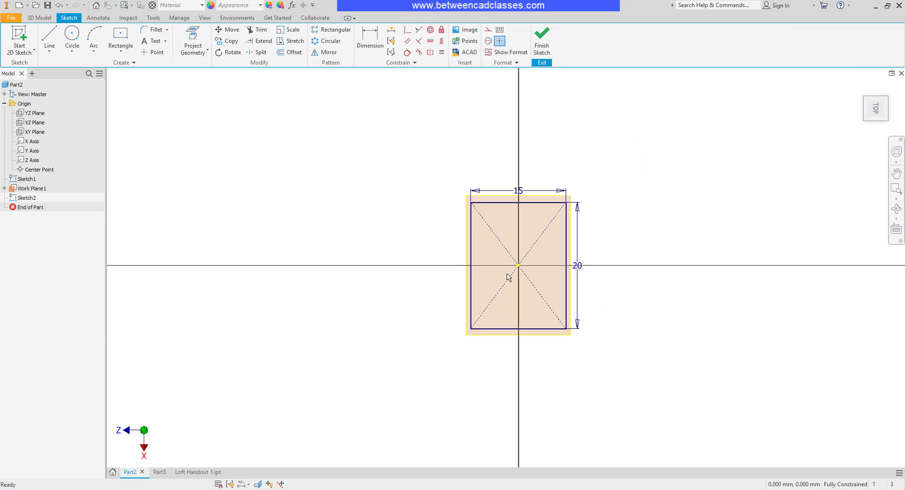
left_click(73, 33)
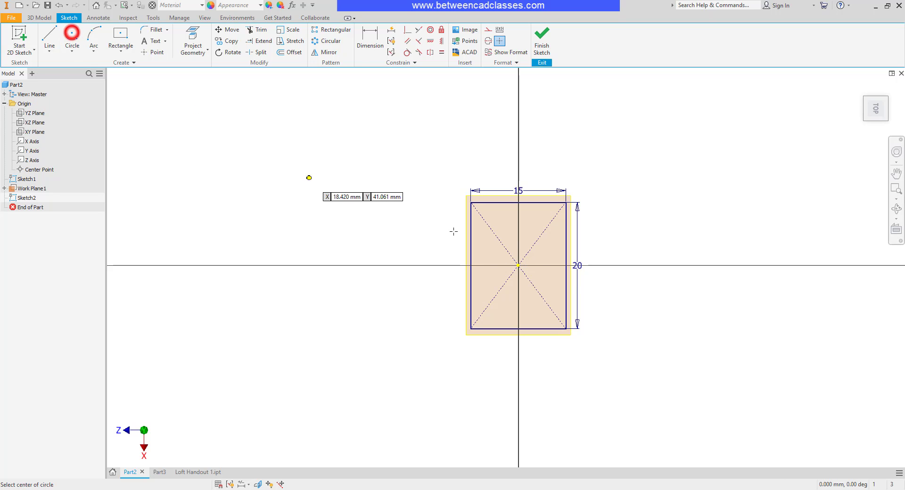
left_click(518, 266)
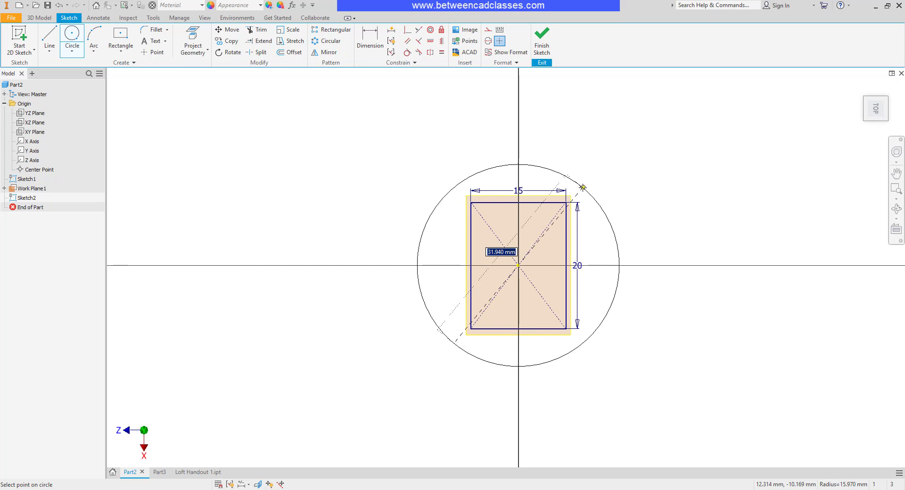
type("30")
key("Return")
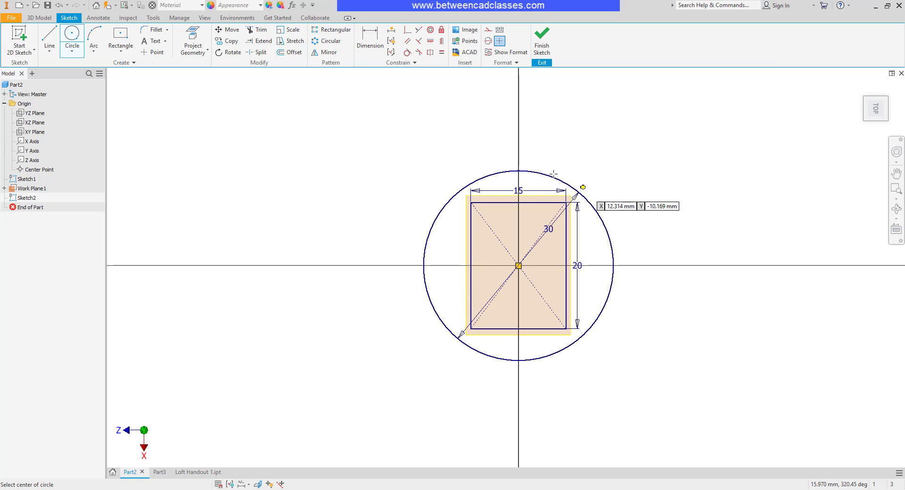
left_click(539, 50)
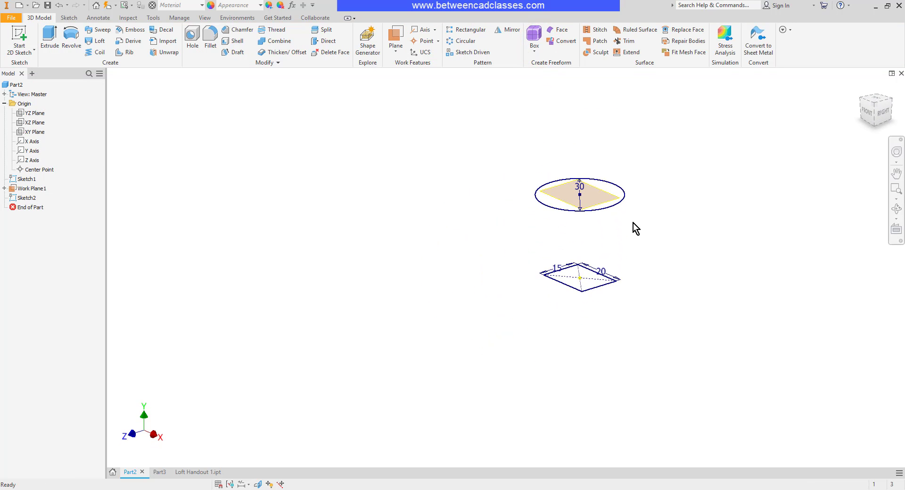
Step: Loft a solid from the rectangle sketch to the circle sketch
scroll(633, 225, "up", 3)
middle_click_drag(597, 216, 579, 251)
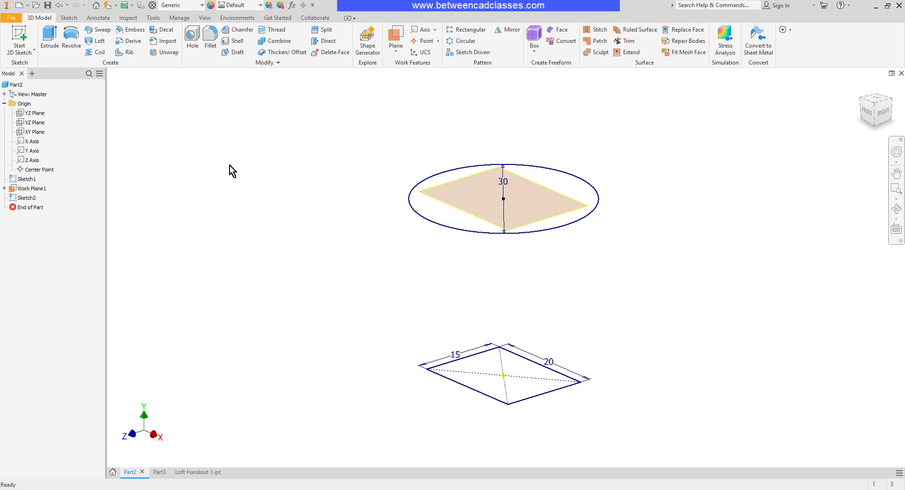
left_click(101, 43)
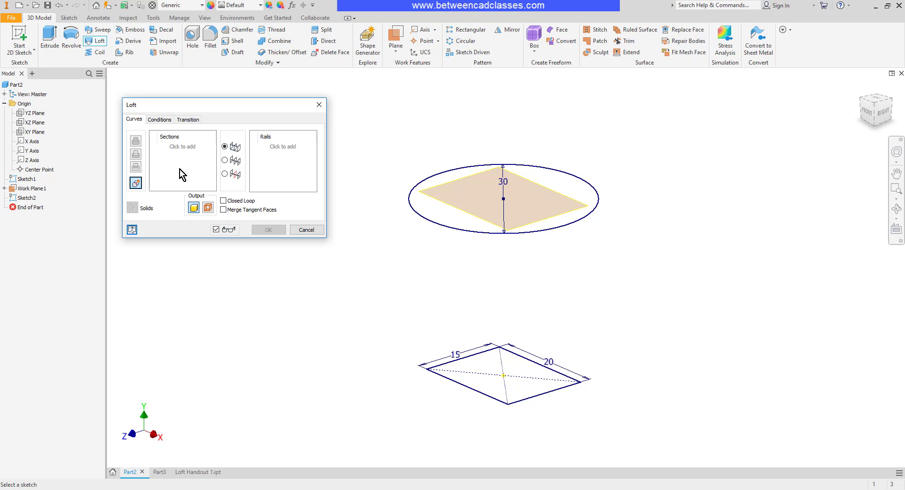
left_click(480, 359)
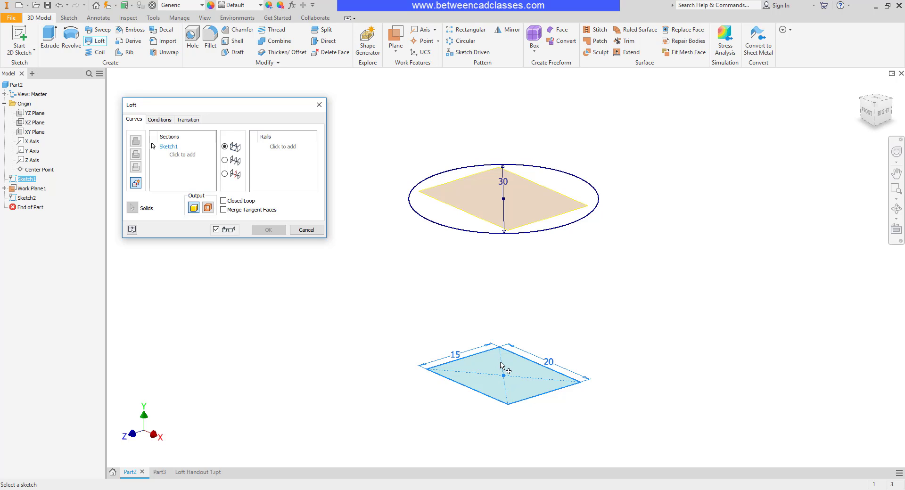
left_click(442, 228)
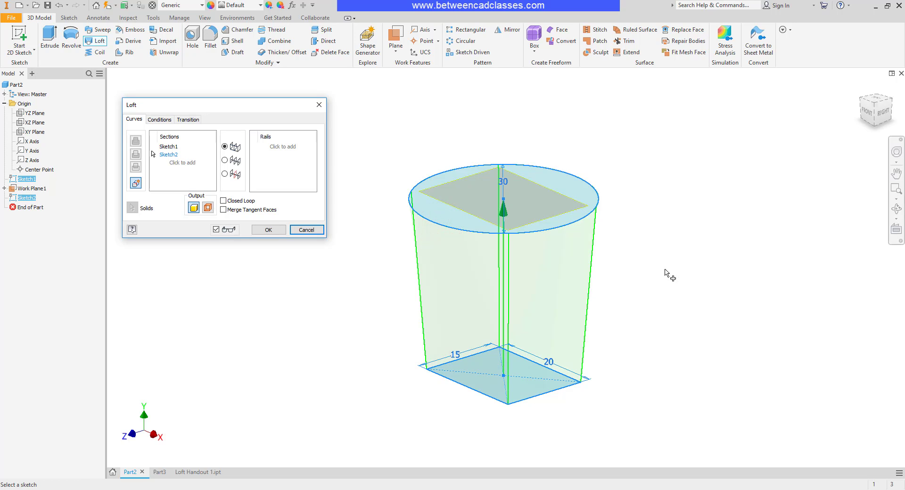
mouse_move(665, 271)
middle_mouse_down("shift")
mouse_move(756, 257)
mouse_move(683, 271)
middle_mouse_up("shift")
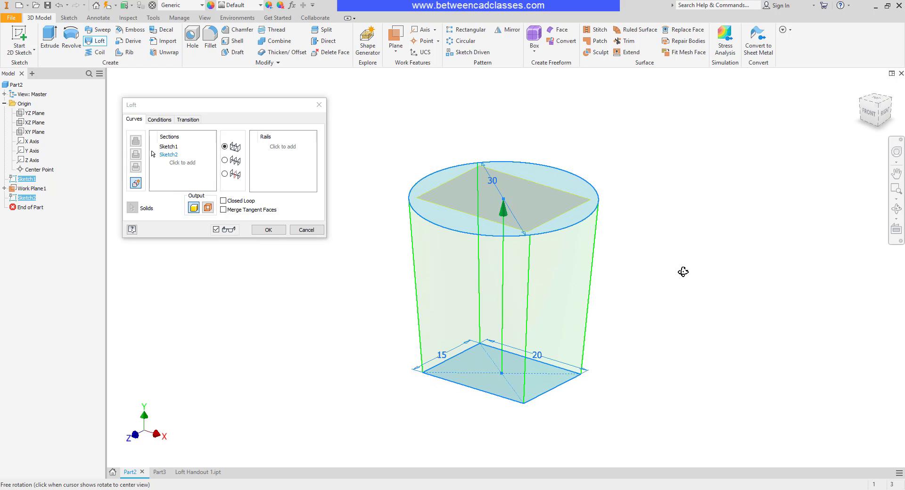
left_click(268, 230)
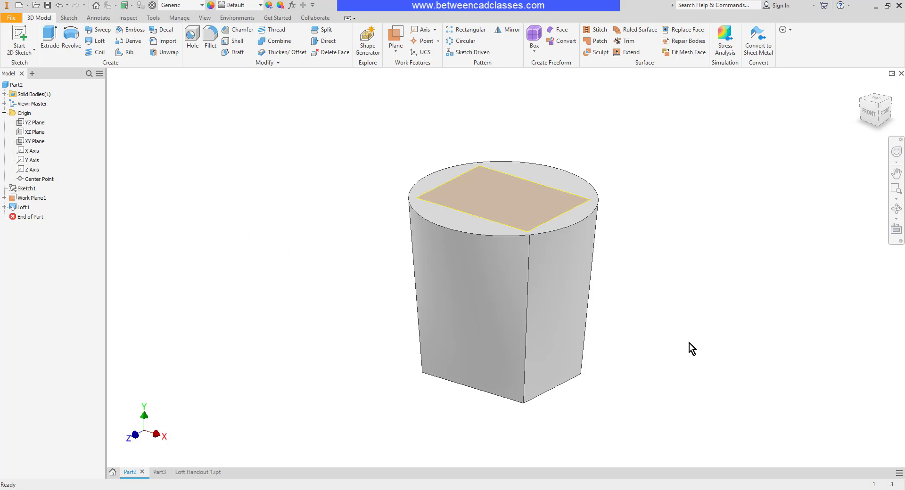
Step: Edit the loft's rectangle sketch to make both of its side dimensions 10 mm, and finish the sketch
mouse_move(689, 344)
middle_mouse_down("shift")
mouse_move(352, 331)
mouse_move(429, 331)
mouse_move(527, 349)
mouse_move(732, 346)
mouse_move(567, 342)
mouse_move(649, 339)
mouse_move(692, 356)
middle_mouse_up("shift")
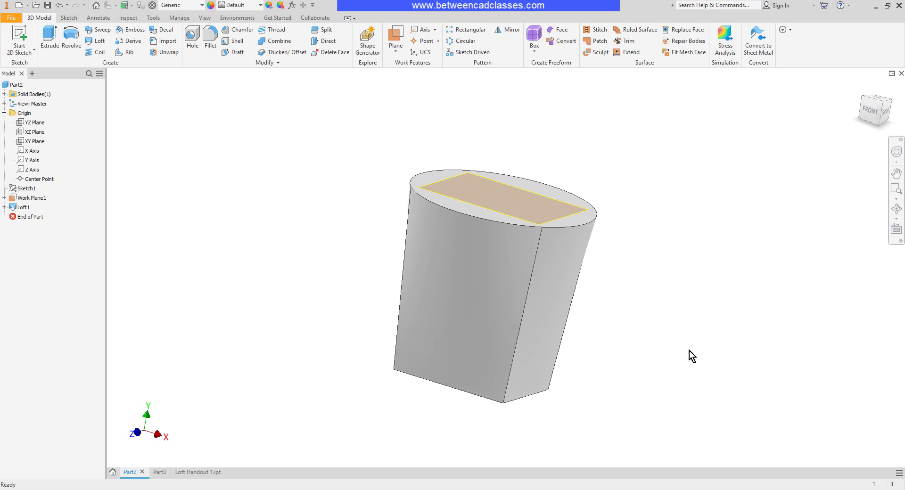
left_click(5, 207)
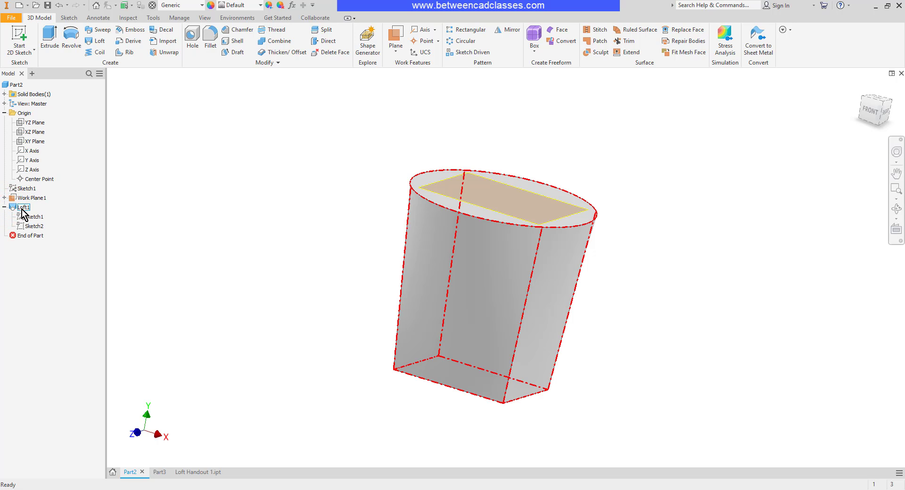
left_click(36, 217)
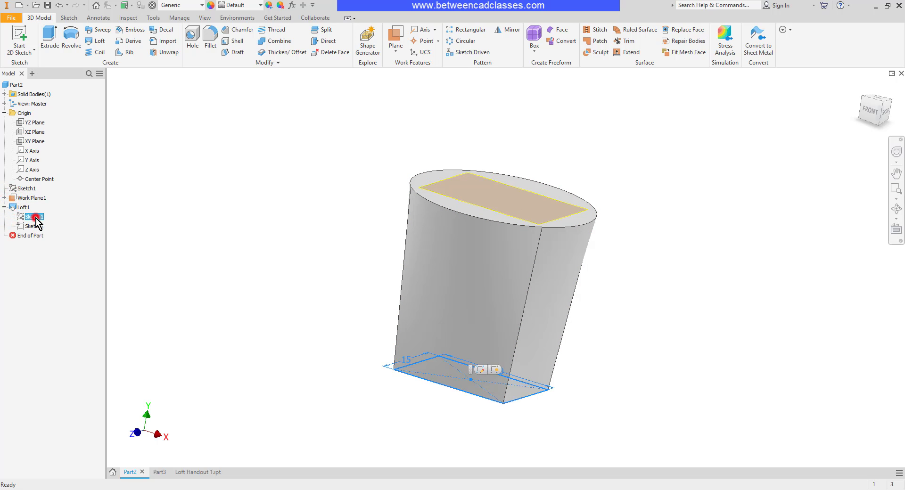
double_click(36, 217)
left_click(500, 201)
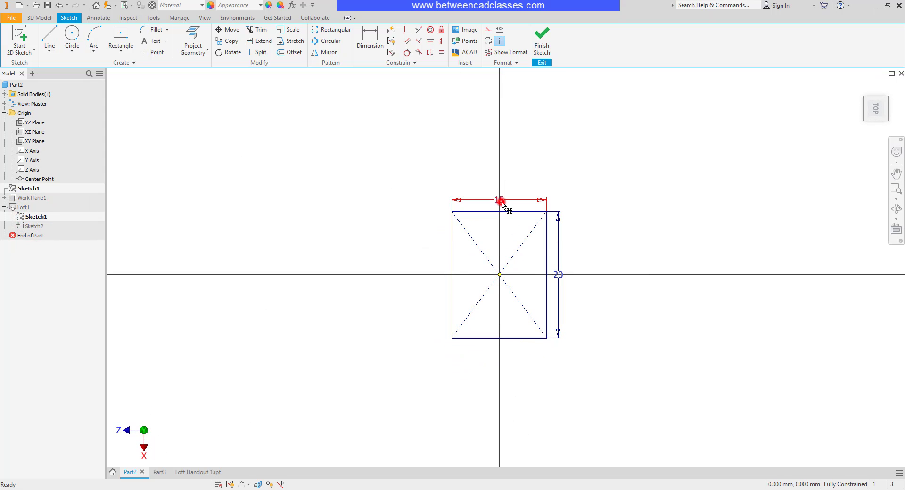
type("10")
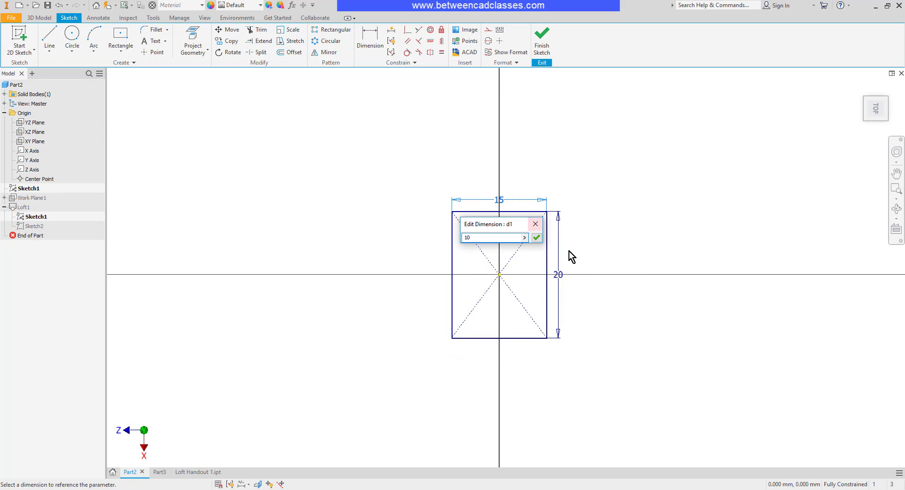
left_click(537, 237)
left_click(539, 275)
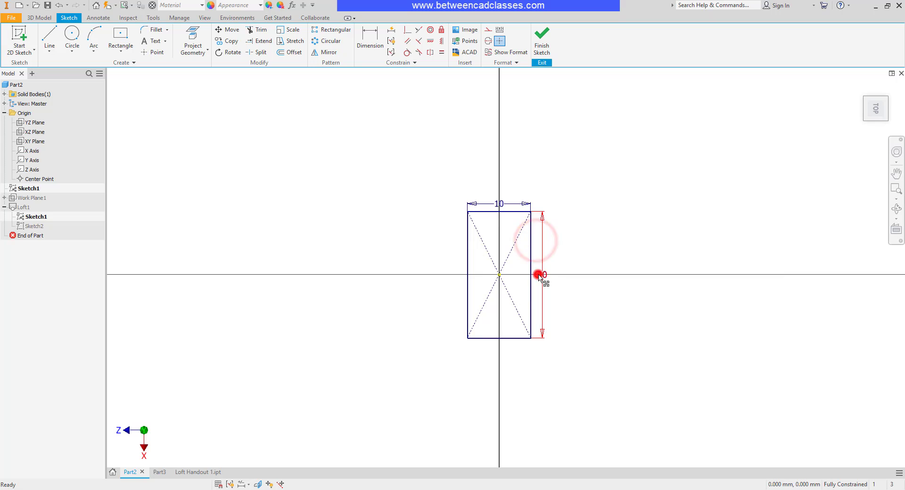
type("10")
key("Return")
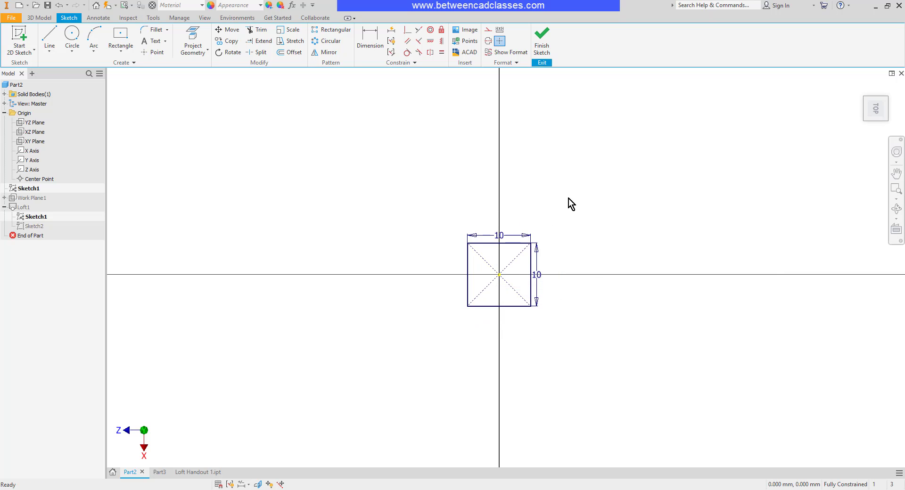
left_click(543, 37)
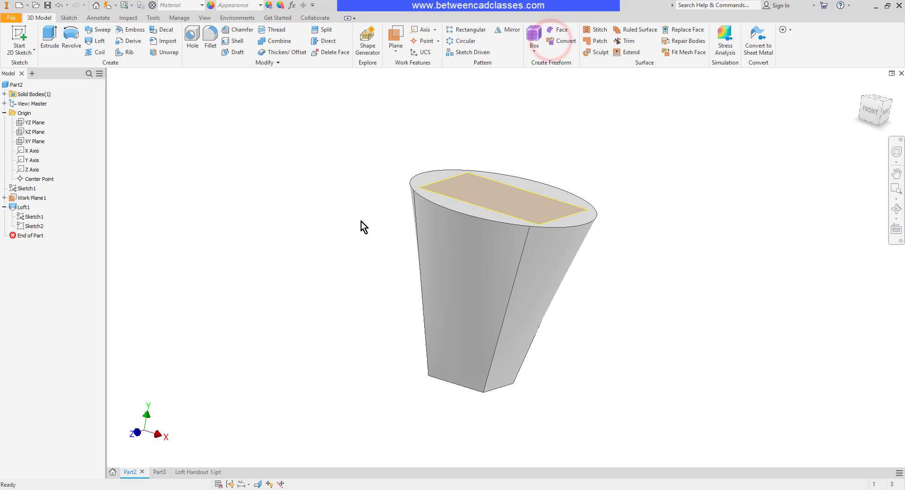
Step: Edit the loft to apply a Direction Condition to the base rectangle section (Sketch1)
middle_click_drag(334, 328, 390, 325, "shift")
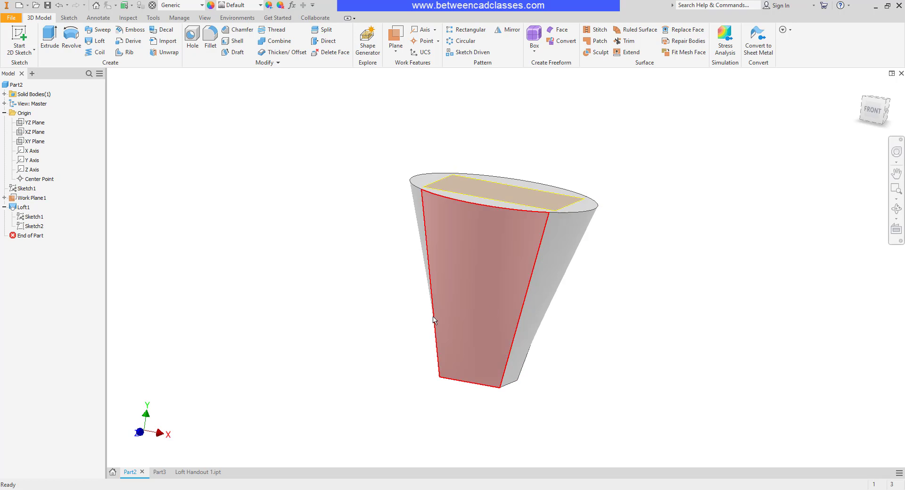
double_click(24, 208)
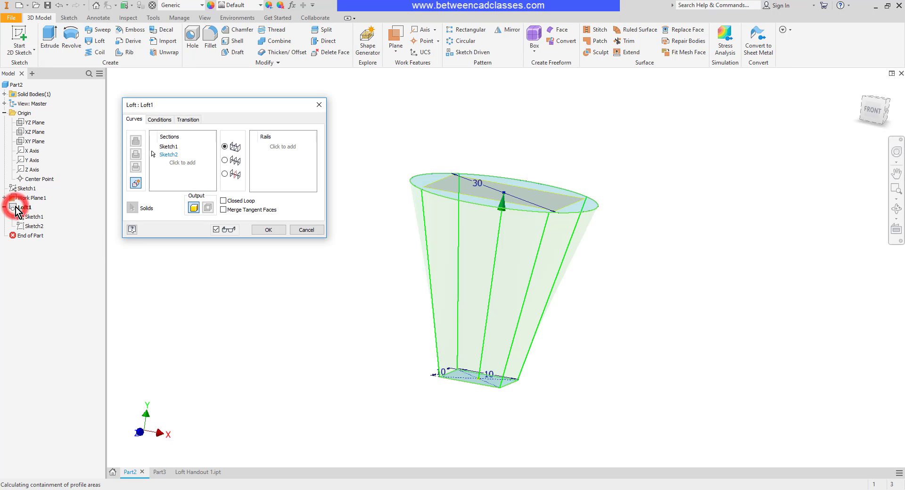
left_click(159, 119)
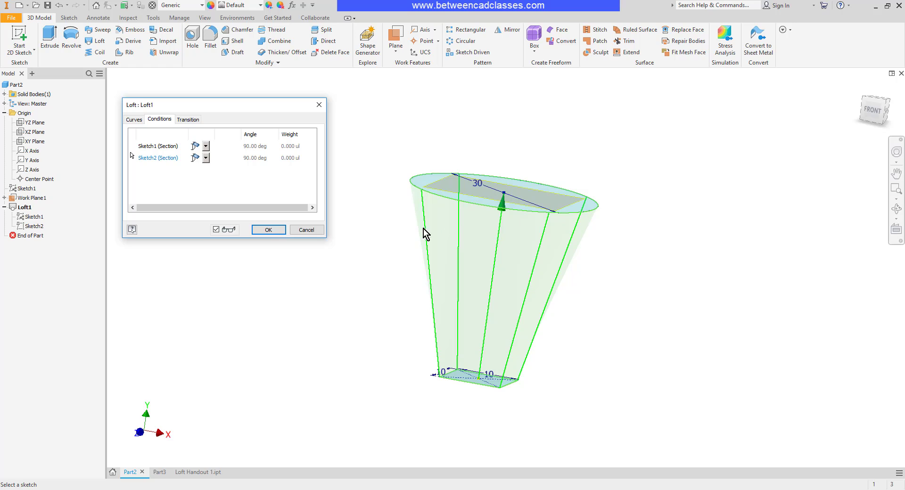
left_click(206, 146)
left_click(203, 107)
left_click(205, 147)
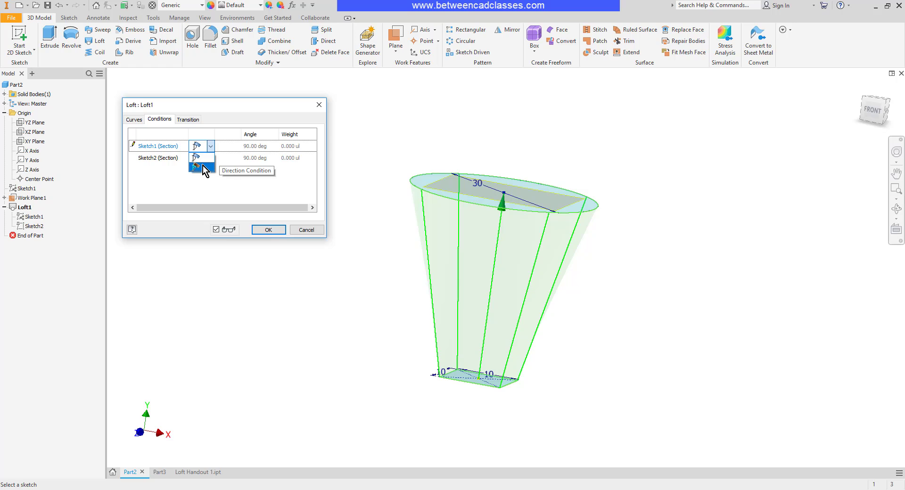
left_click(203, 168)
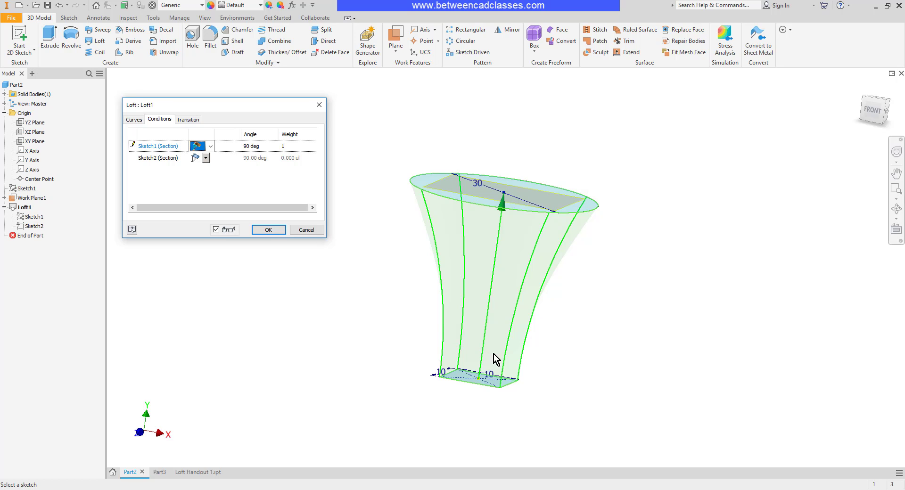
Step: Try weights of .2 and 2 on the loft's Sketch1 section, and return its weight to 1
scroll(519, 387, "up", 3)
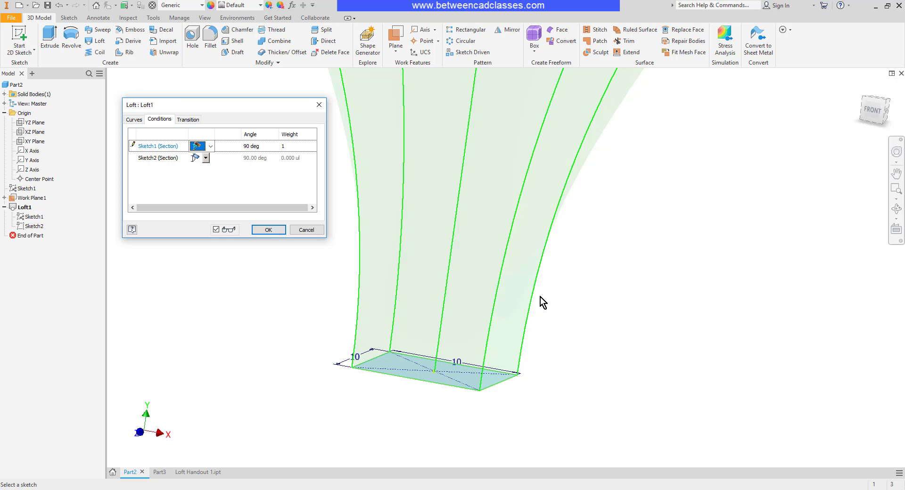
left_click(286, 149)
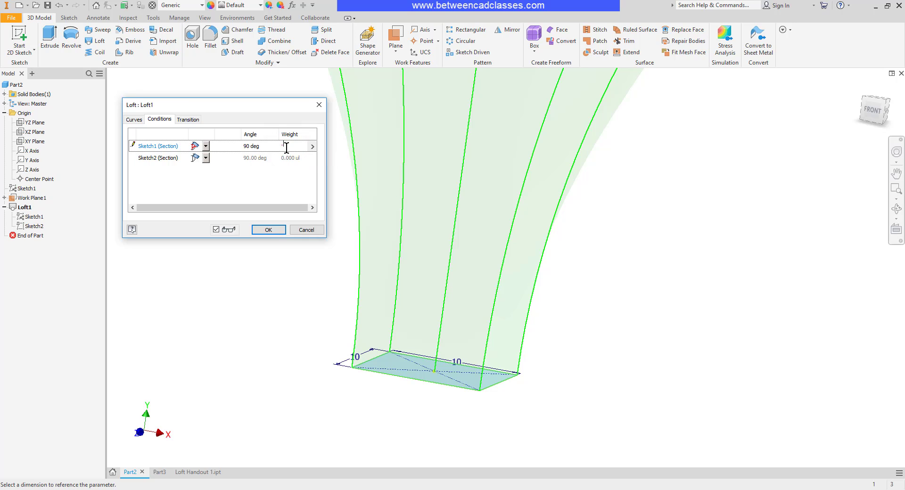
type("2")
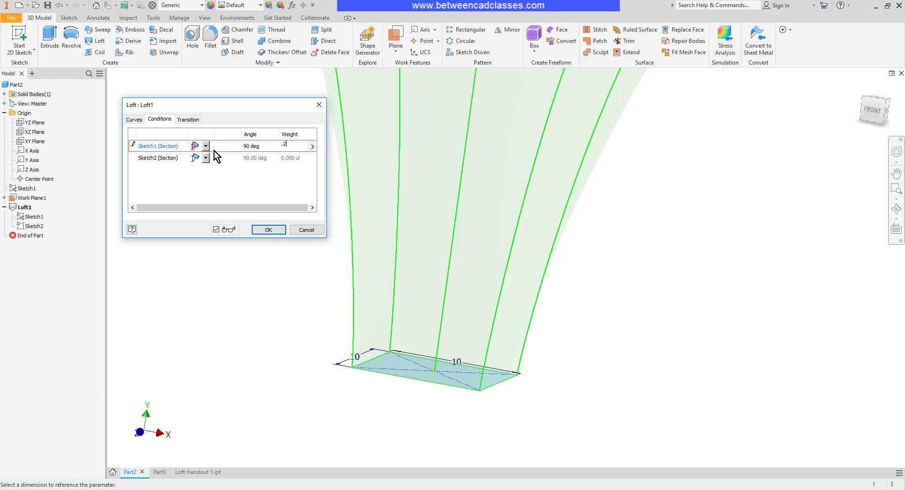
double_click(280, 145)
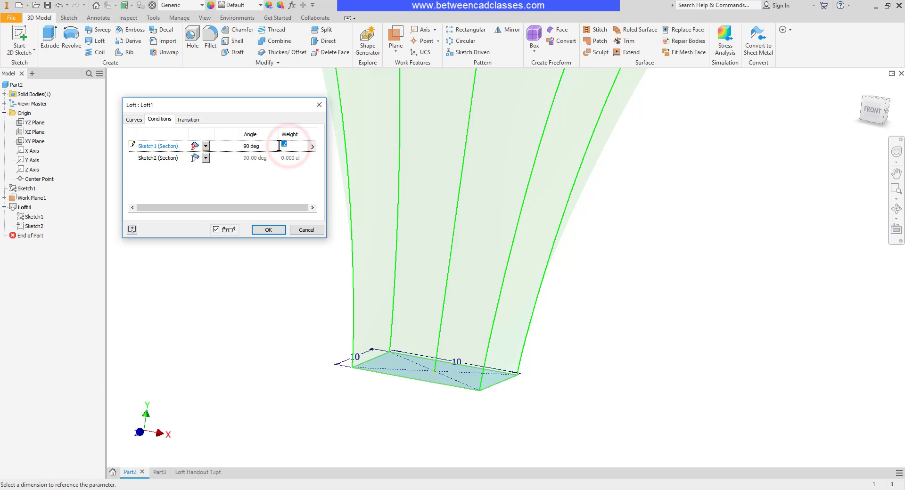
type("2")
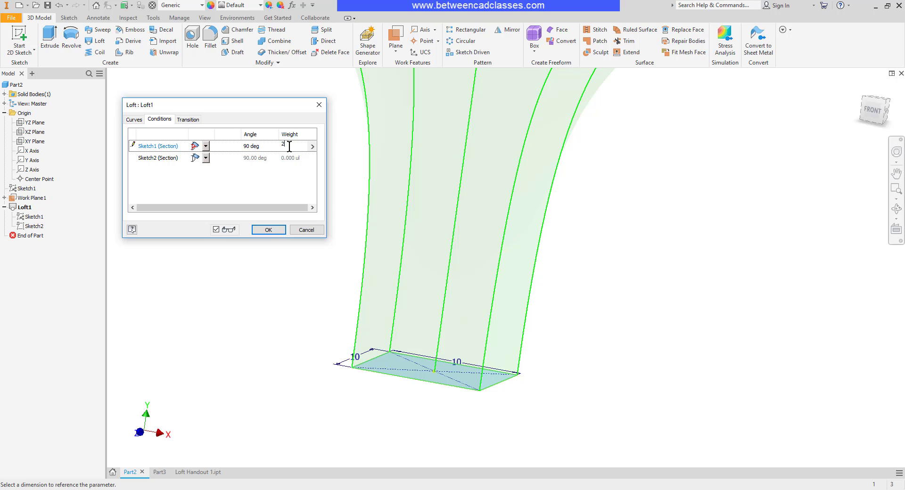
scroll(646, 231, "down", 5)
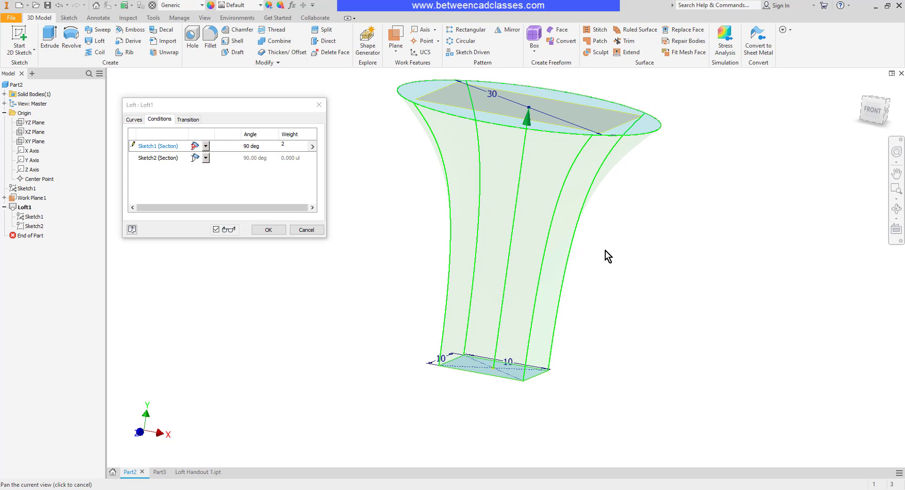
left_click(292, 147)
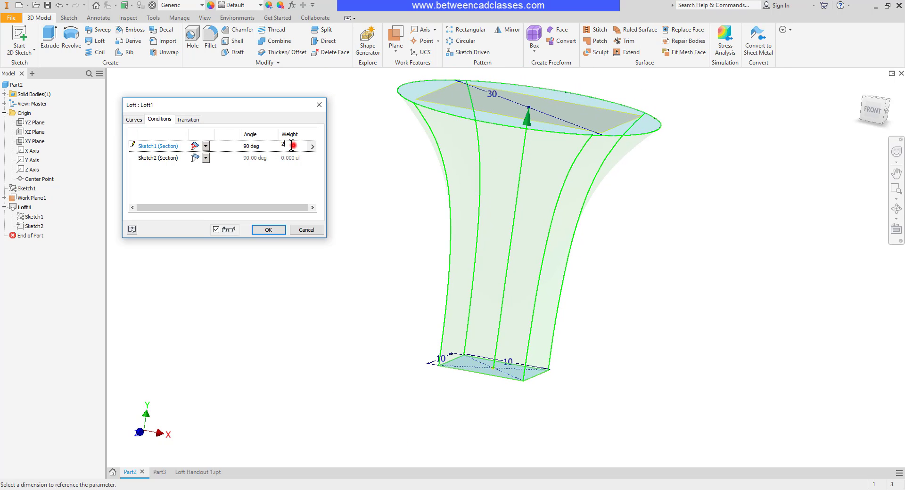
type("1")
key("Return")
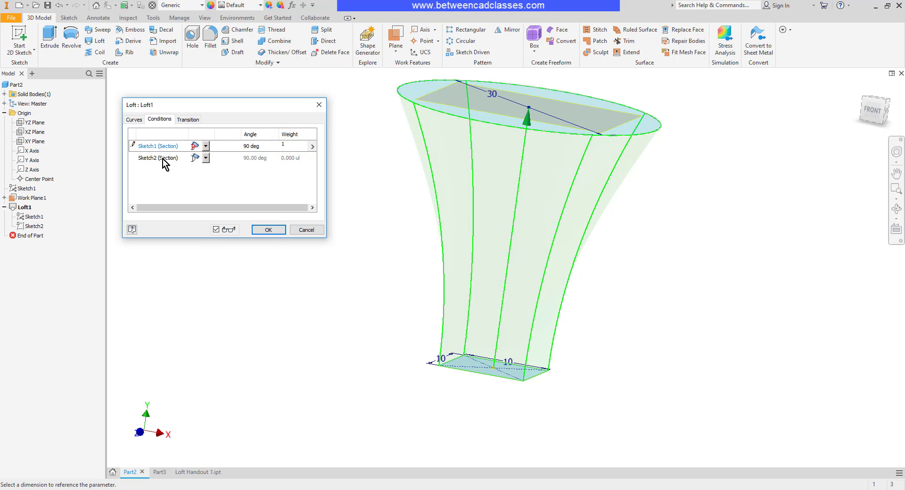
Step: Apply a Direction Condition to the circle section (Sketch2) as well, and accept the loft edit
left_click(163, 158)
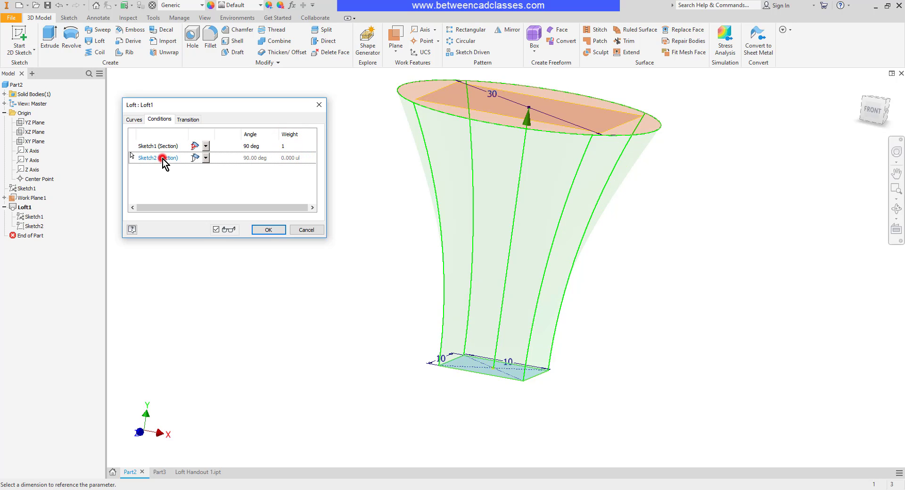
left_click(201, 157)
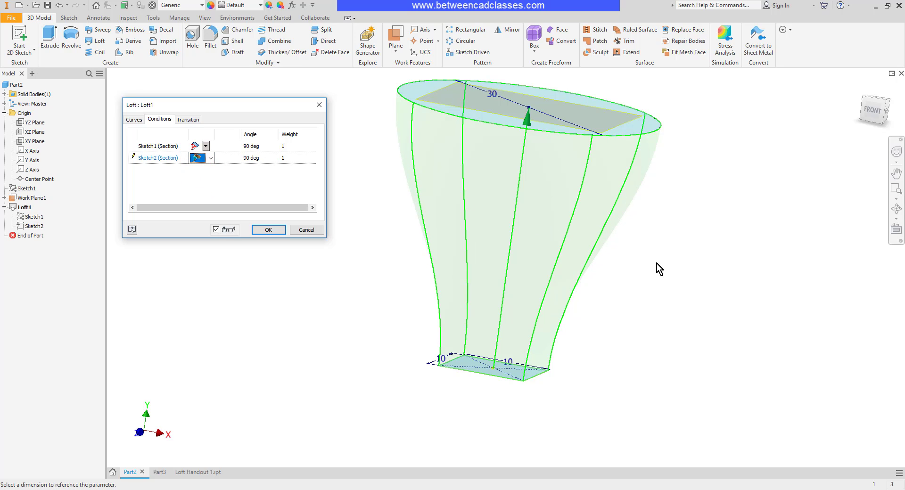
left_click(273, 230)
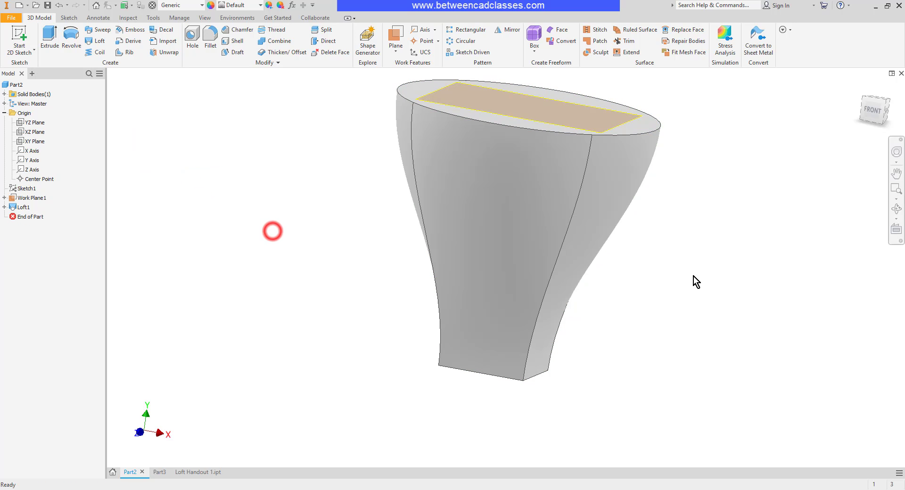
left_click(703, 275)
middle_click_drag(747, 267, 701, 275, "shift")
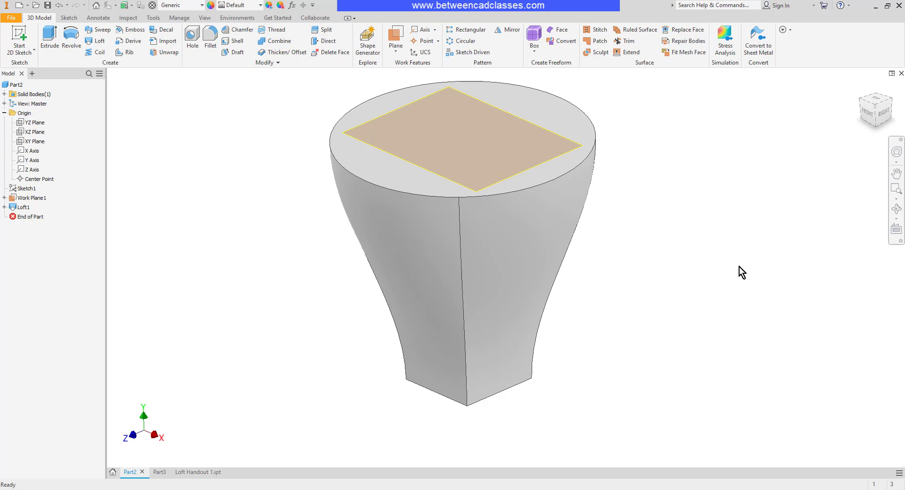
mouse_move(702, 279)
middle_mouse_down("shift")
mouse_move(743, 270)
mouse_move(729, 272)
middle_mouse_up("shift")
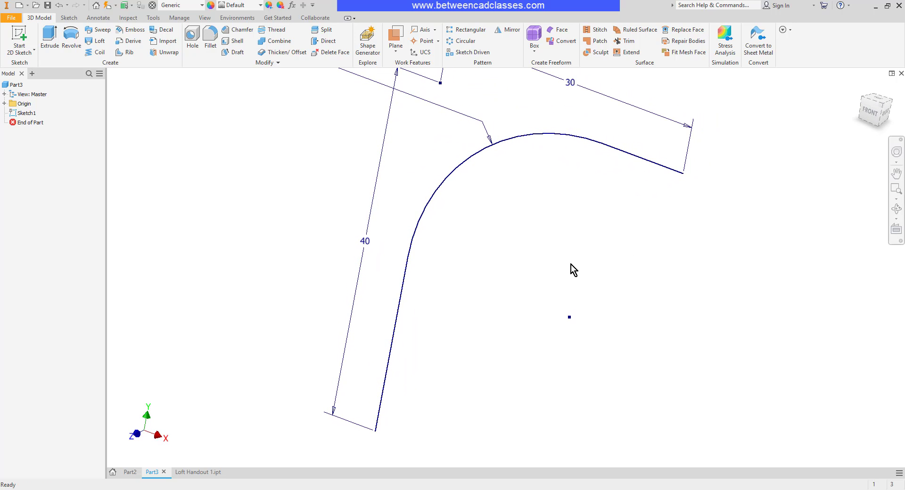
Step: In Part3, create work planes perpendicular to the path's straight segments at both of its open ends
middle_click_drag(556, 280, 549, 240)
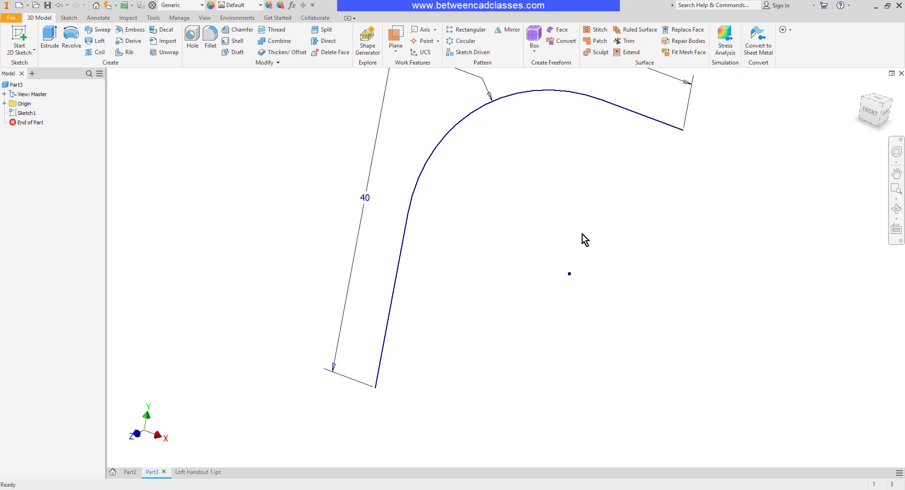
left_click(396, 37)
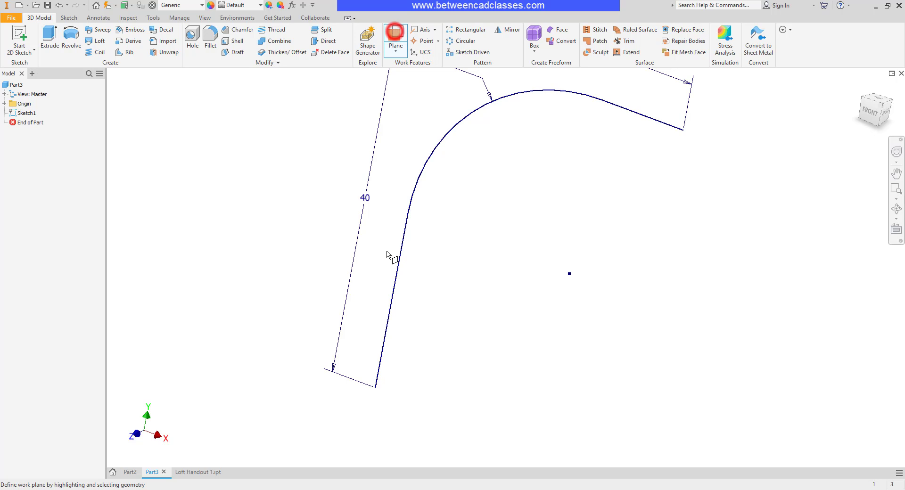
left_click(382, 360)
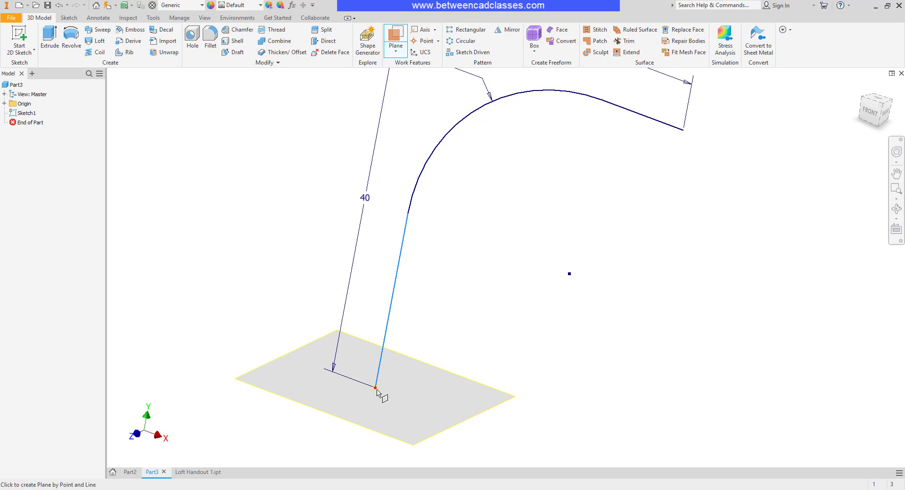
left_click(376, 389)
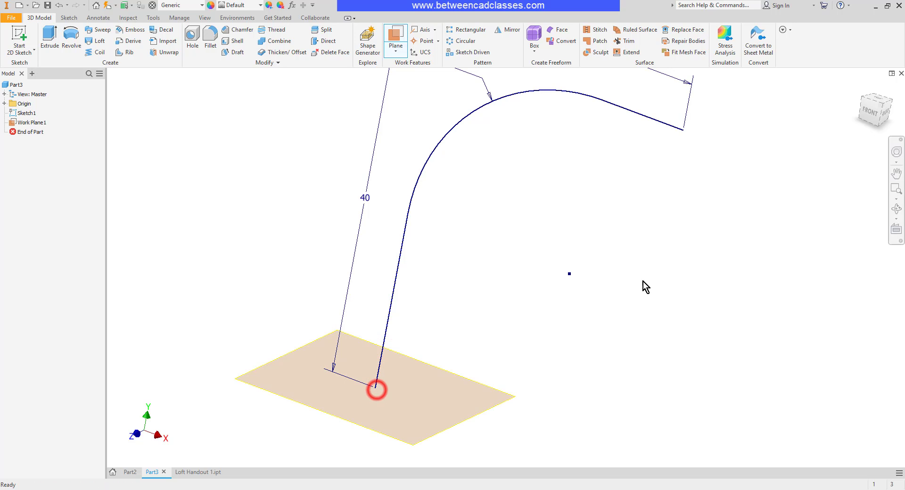
left_click(653, 123)
left_click(684, 130)
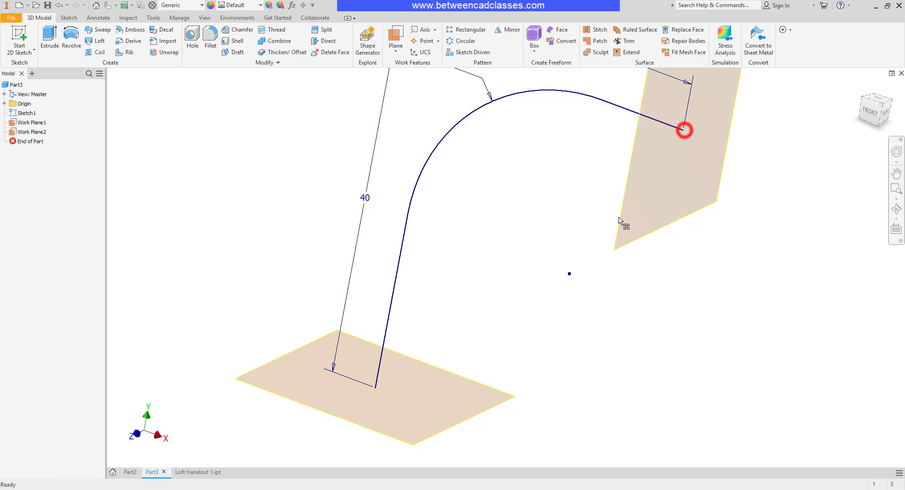
Step: Sketch a 25 mm diameter circle centered on the path's lower endpoint on the lower work plane, and finish the sketch
left_click(19, 37)
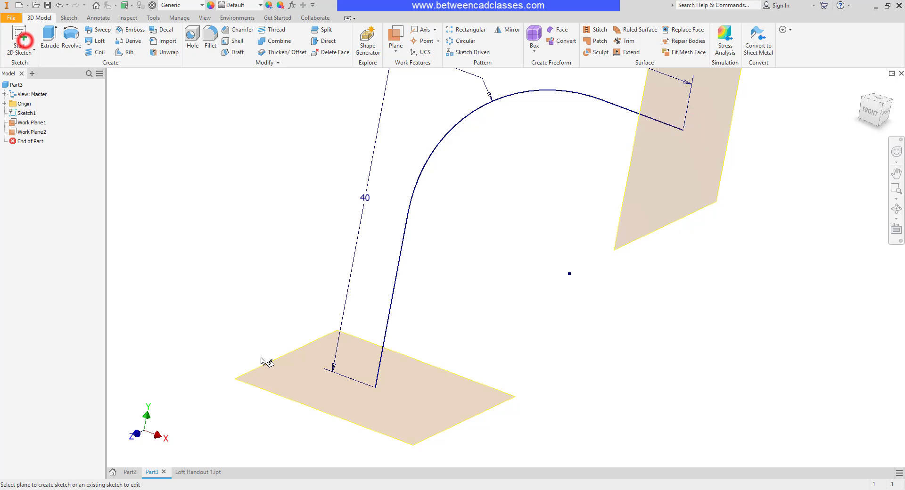
left_click(289, 400)
middle_click_drag(463, 330, 515, 328, "shift")
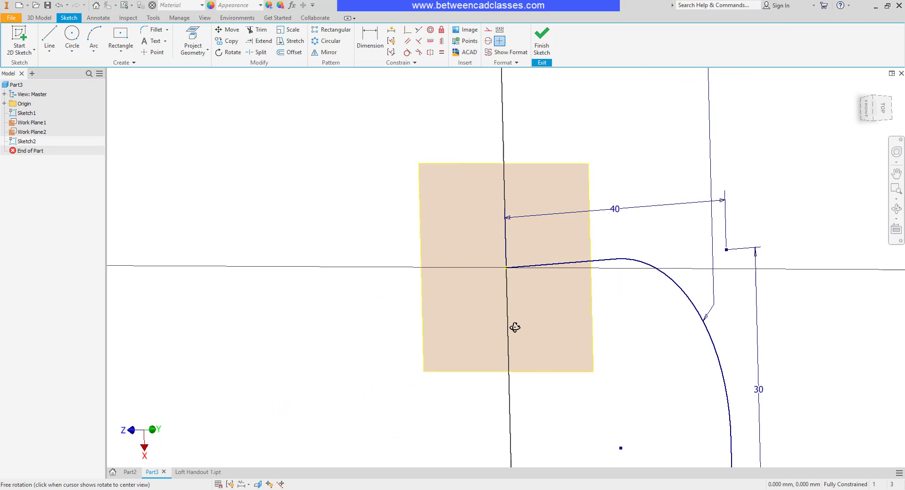
left_click(72, 37)
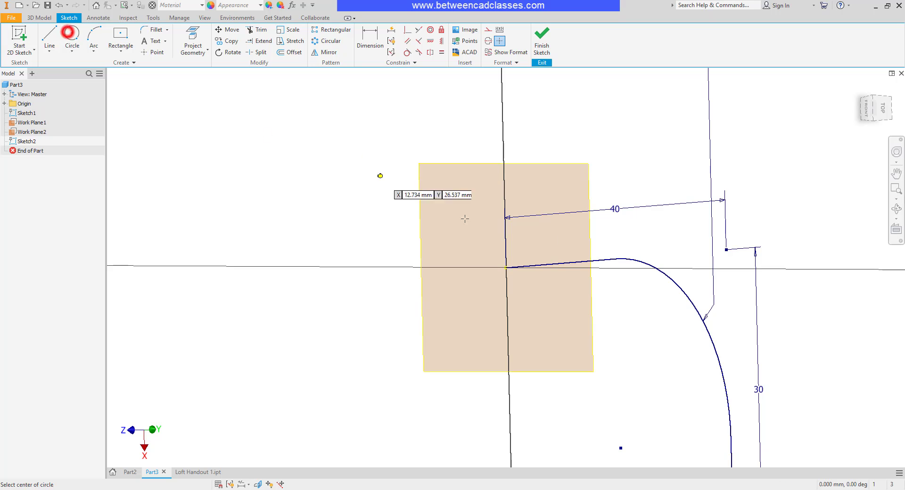
left_click(506, 265)
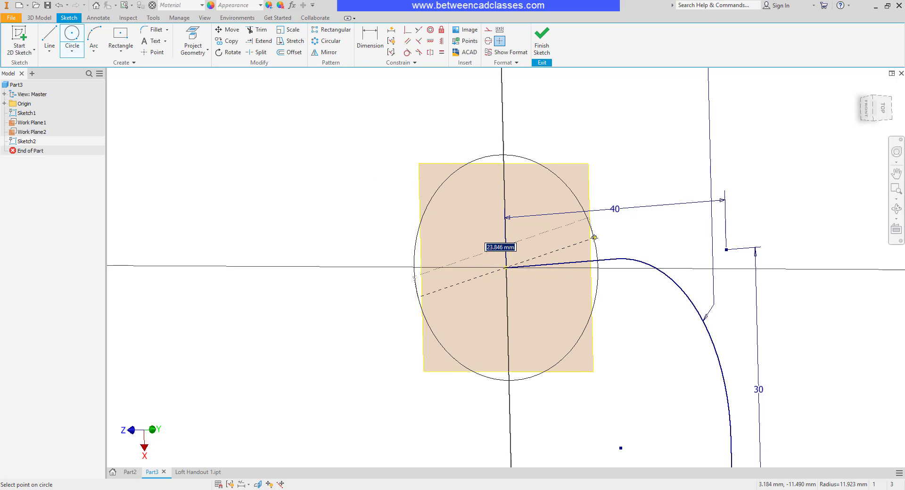
key("Return")
left_click(544, 38)
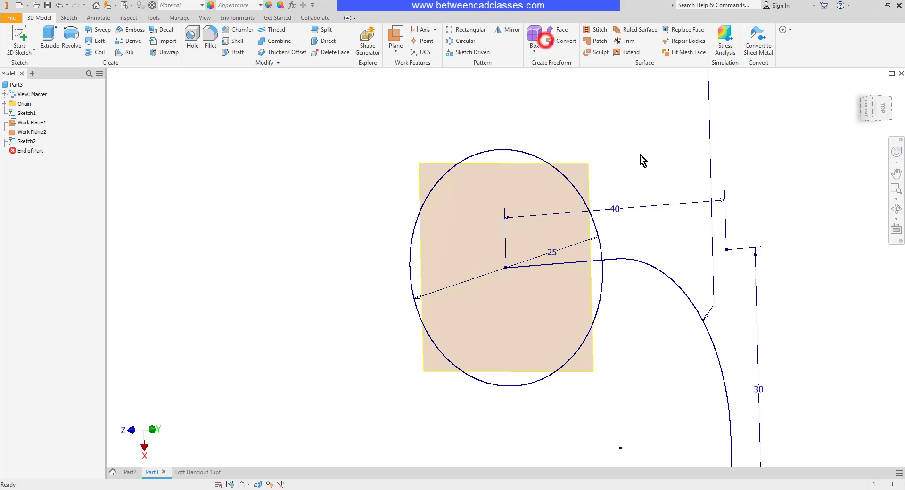
Step: Start a sketch on the upright work plane and project the path's upper endpoint into it
middle_click_drag(698, 263, 686, 237, "shift")
middle_click_drag(687, 237, 474, 293)
left_click(20, 38)
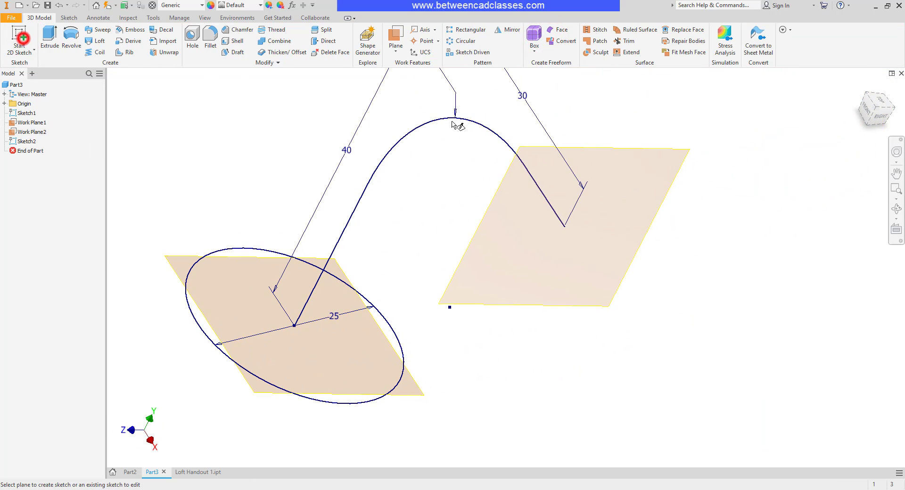
left_click(597, 152)
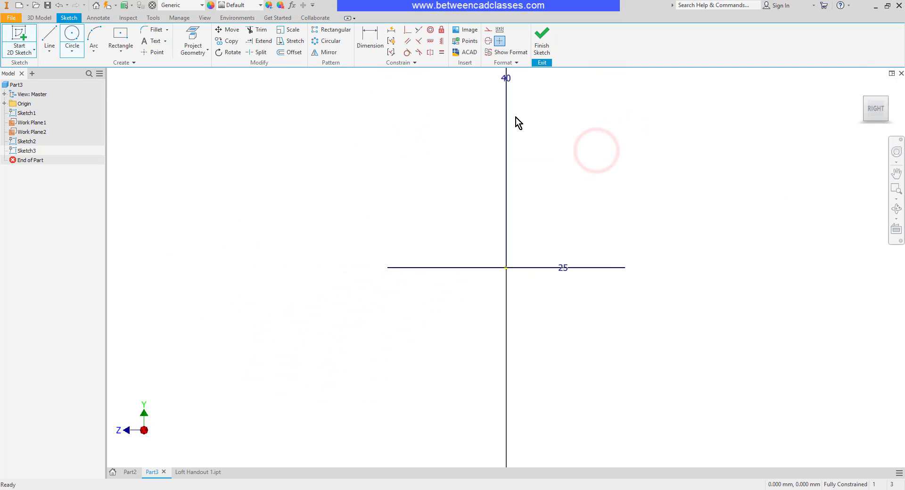
mouse_move(515, 121)
middle_mouse_down("shift")
mouse_move(551, 146)
mouse_move(523, 372)
middle_mouse_up("shift")
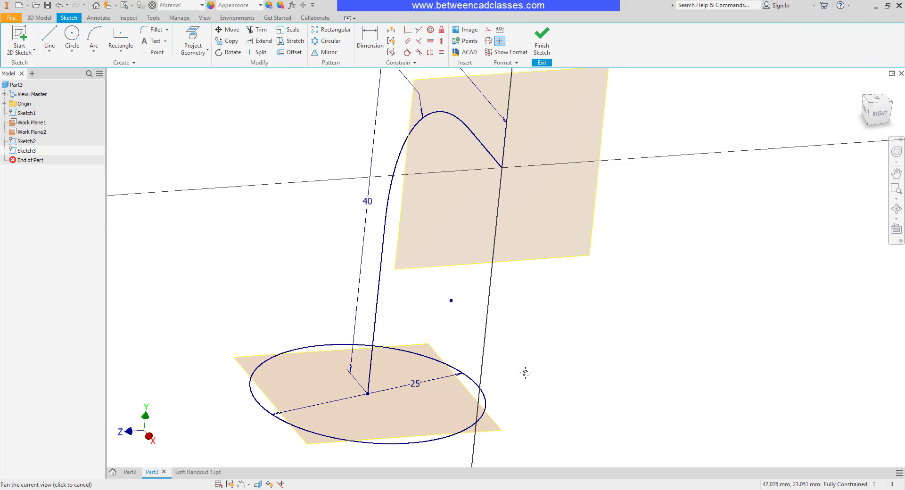
left_click(193, 37)
left_click(499, 186)
Step: Sketch a center rectangle 20 mm wide and 15 mm high on the projected endpoint, and finish the sketch
left_click(120, 34)
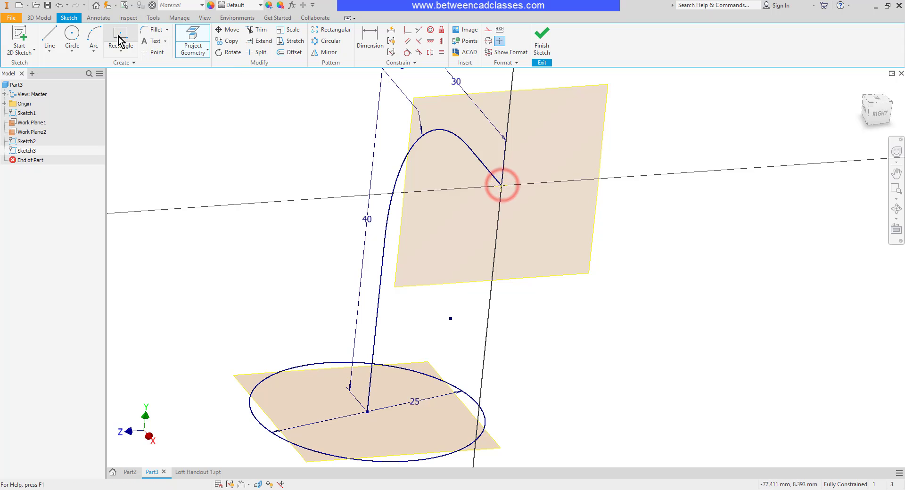
left_click(501, 186)
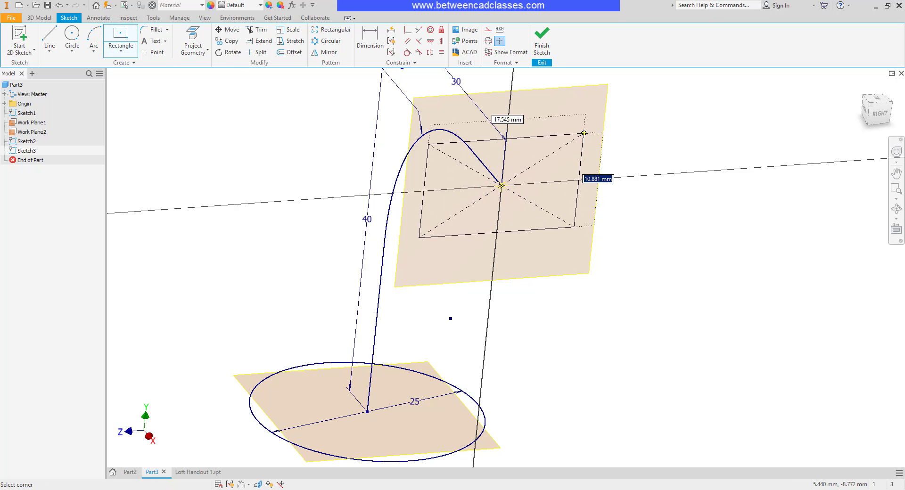
type("15")
key("Tab")
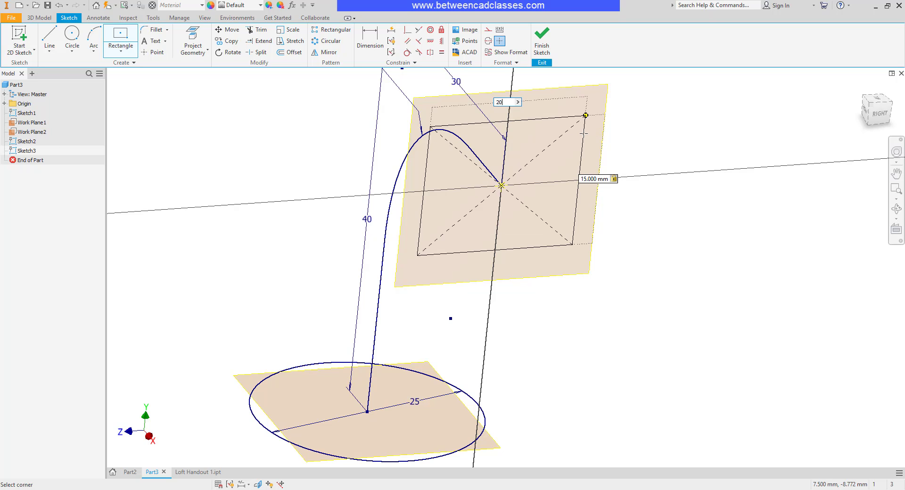
type("20")
key("Return")
left_click(543, 40)
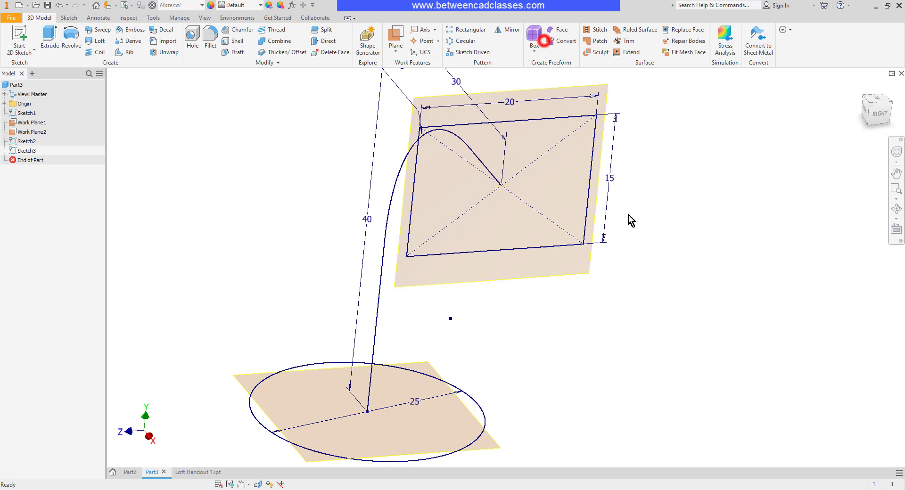
Step: Start a loft using the 25 mm circle and the 20 by 15 mm rectangle as its two sections
middle_click_drag(637, 293, 726, 270, "shift")
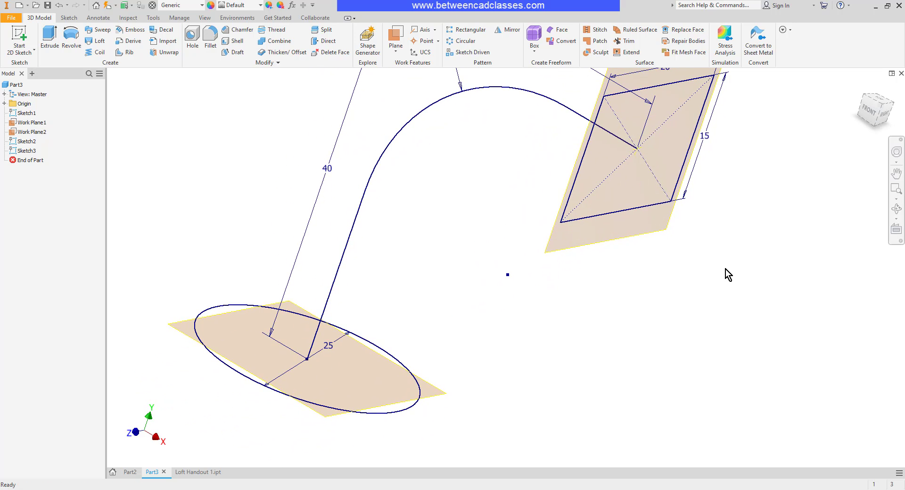
left_click(97, 41)
left_click(240, 308)
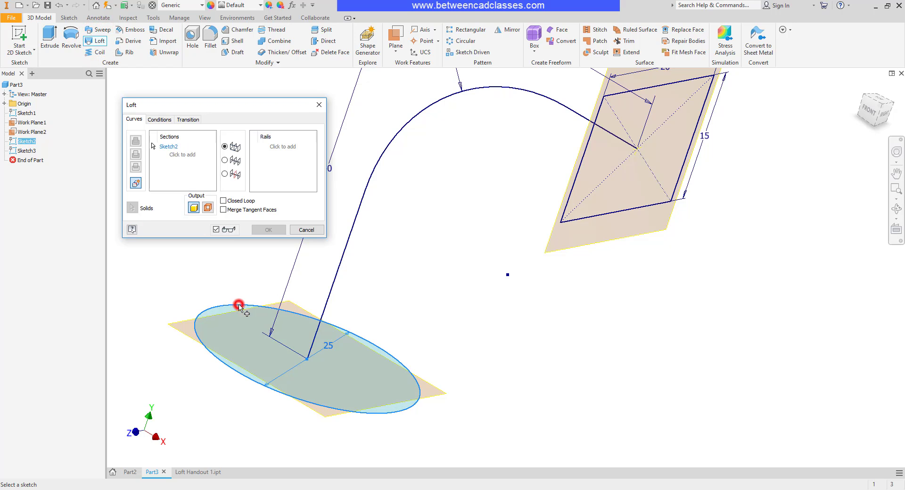
left_click(572, 196)
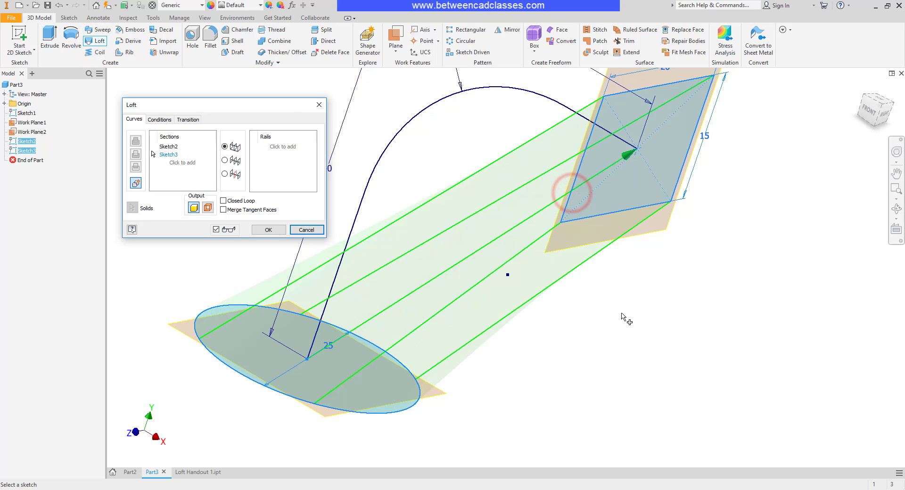
mouse_move(613, 310)
middle_mouse_down("shift")
mouse_move(661, 303)
mouse_move(649, 307)
mouse_move(693, 326)
mouse_move(699, 319)
middle_mouse_up("shift")
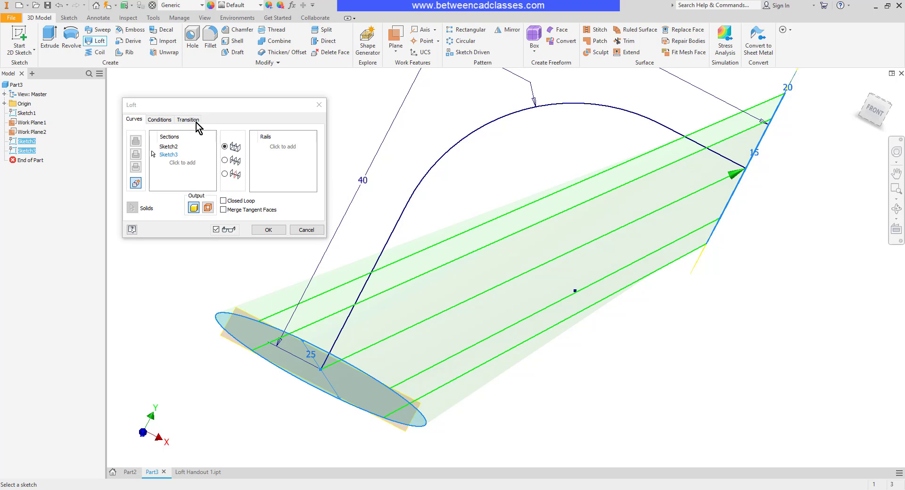
Step: Apply the direction condition to both the circle section and the rectangle section of the loft
left_click(159, 120)
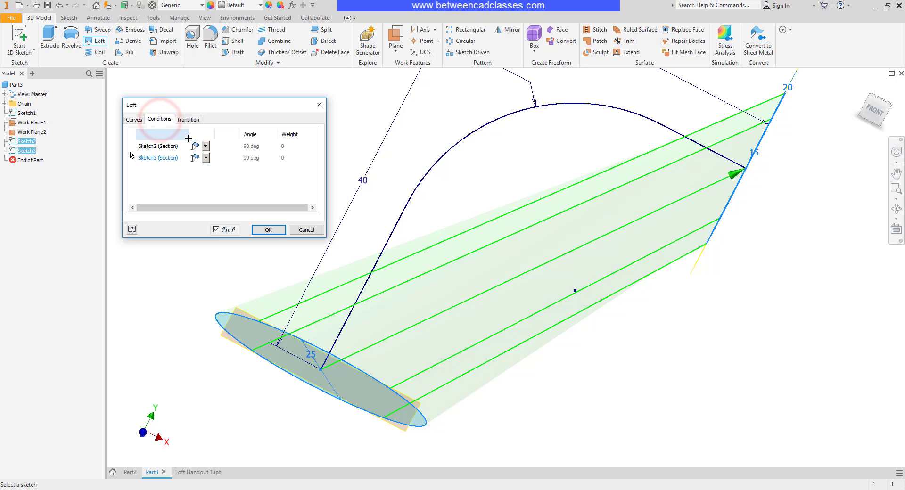
left_click(206, 152)
left_click(199, 169)
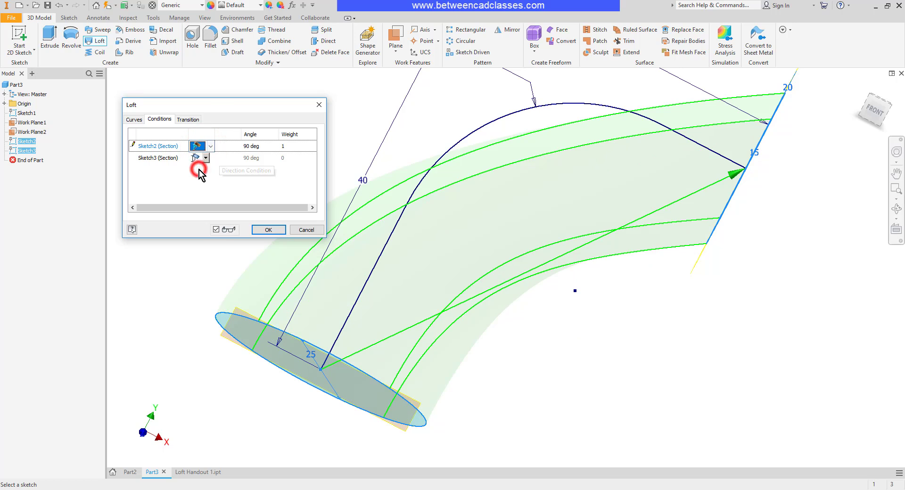
left_click(161, 159)
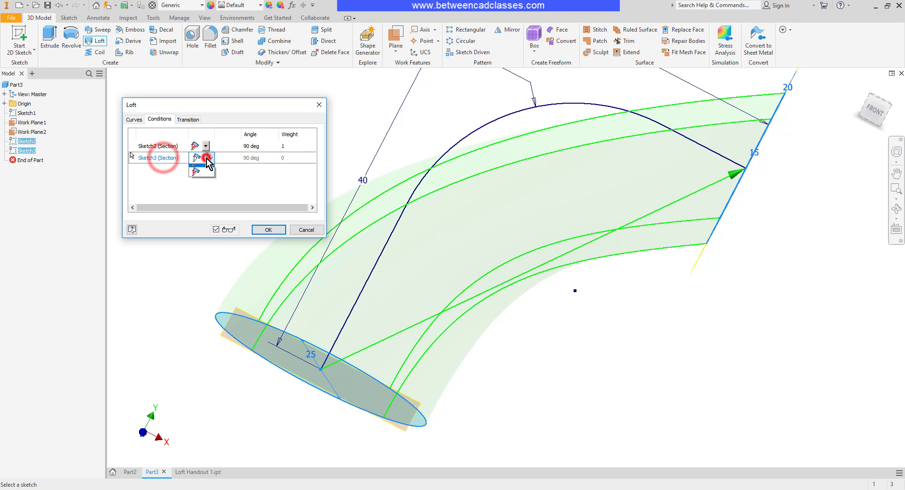
left_click(206, 158)
left_click(200, 178)
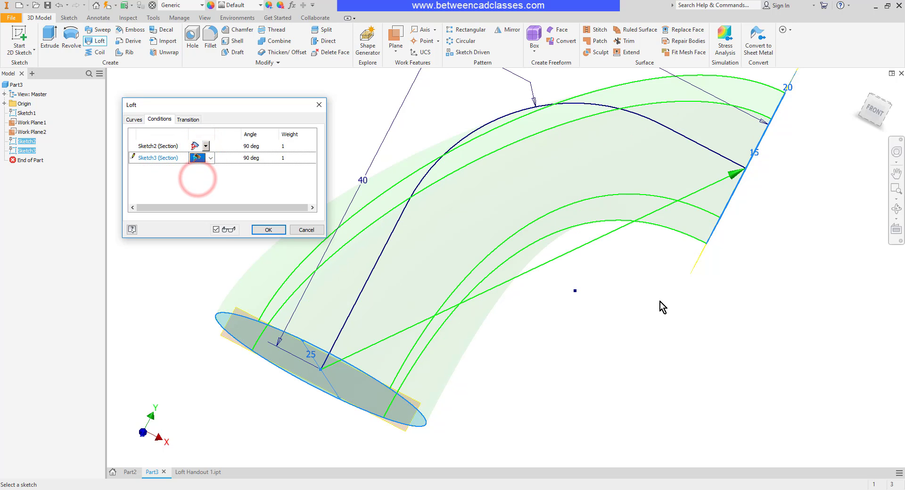
middle_click_drag(654, 313, 635, 305, "shift")
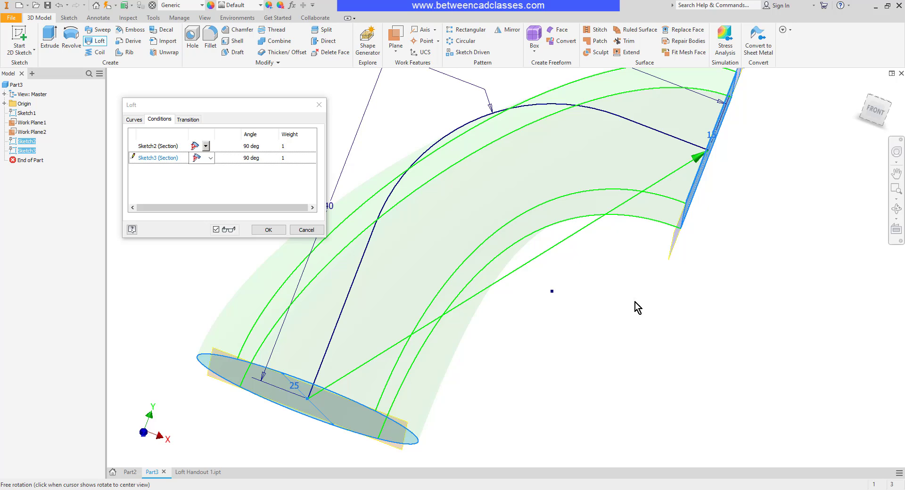
Step: Set the circle section's condition weight to 2 and create the loft
left_click(292, 145)
left_click(292, 144)
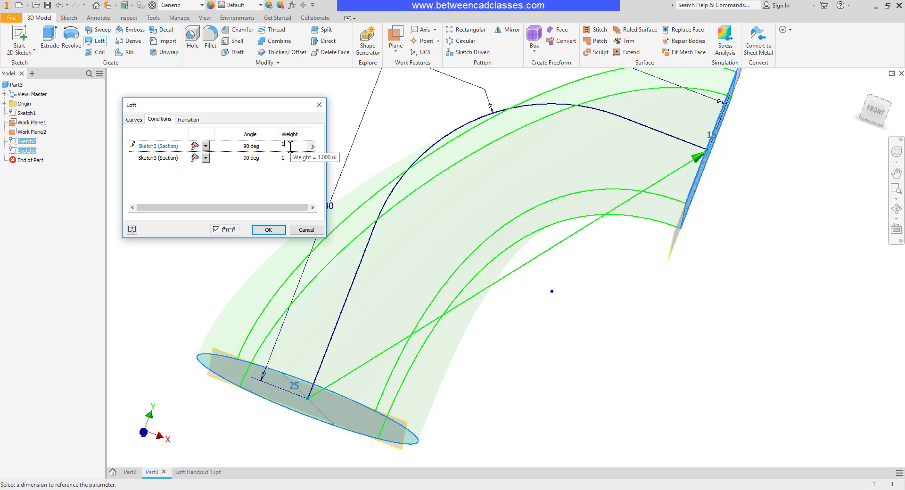
left_click_drag(290, 146, 279, 145)
type("2")
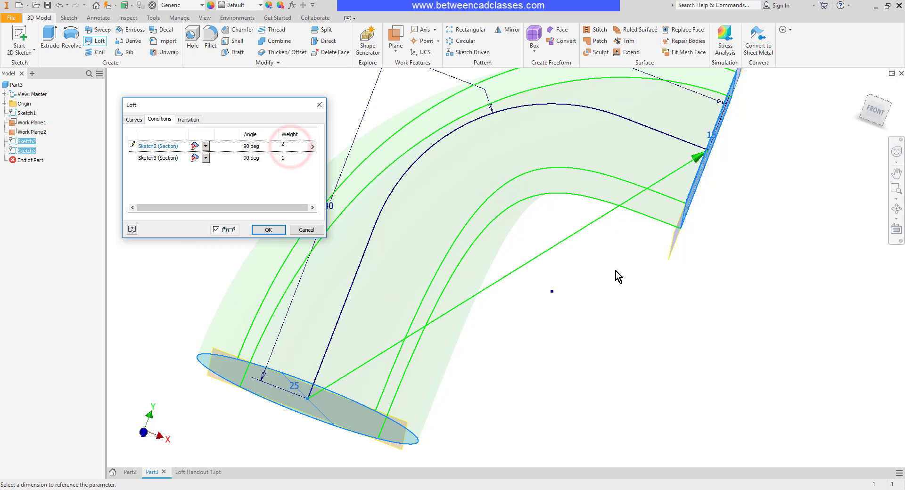
left_click(268, 230)
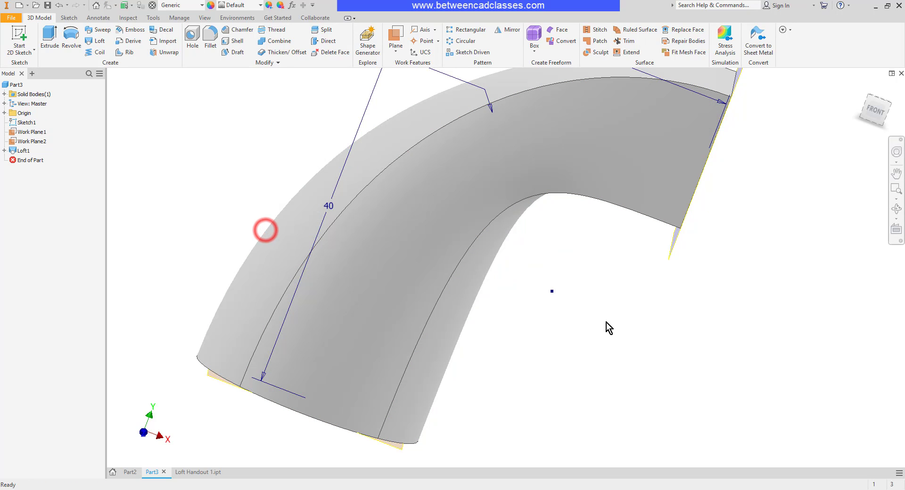
Step: Undo the loft between the circle and the rectangle
left_click(607, 322)
key("ctrl+z")
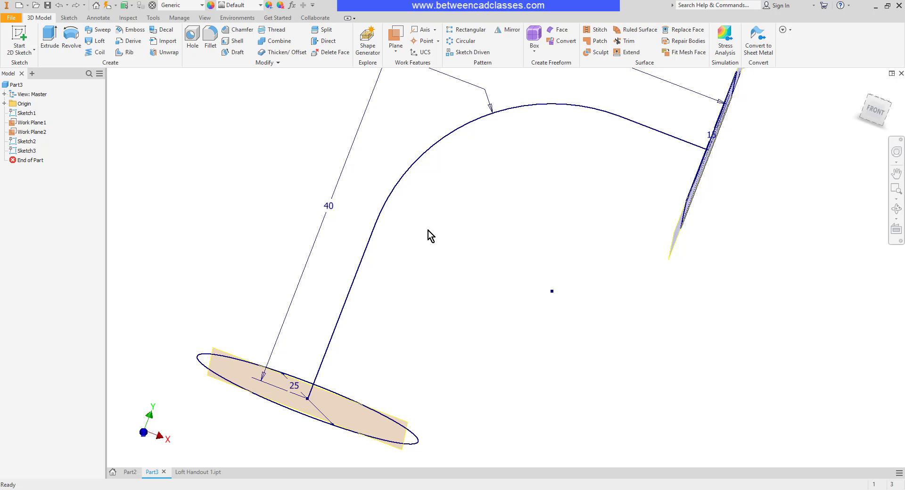
Step: Begin a new loft and add the circle sketch and the rectangle sketch as sections, in that order
scroll(650, 270, "up", 3)
scroll(650, 270, "down", 2)
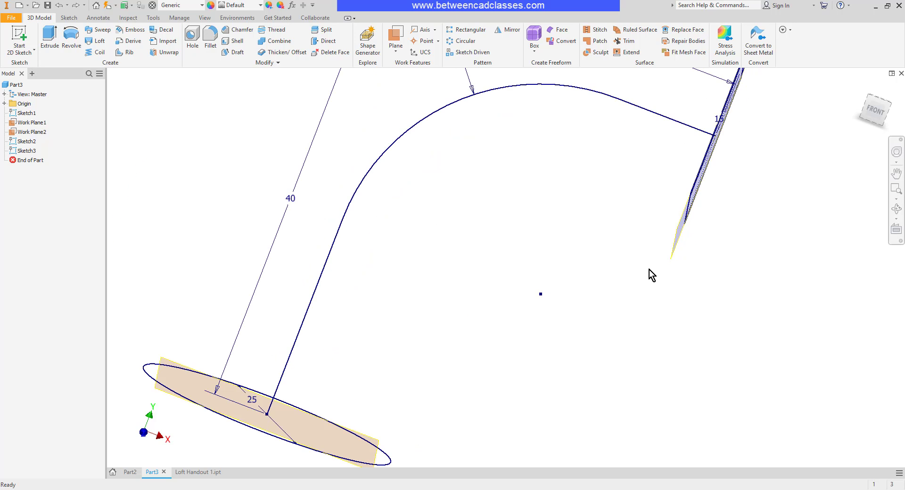
scroll(677, 284, "down", 2)
middle_click_drag(683, 291, 633, 283, "shift")
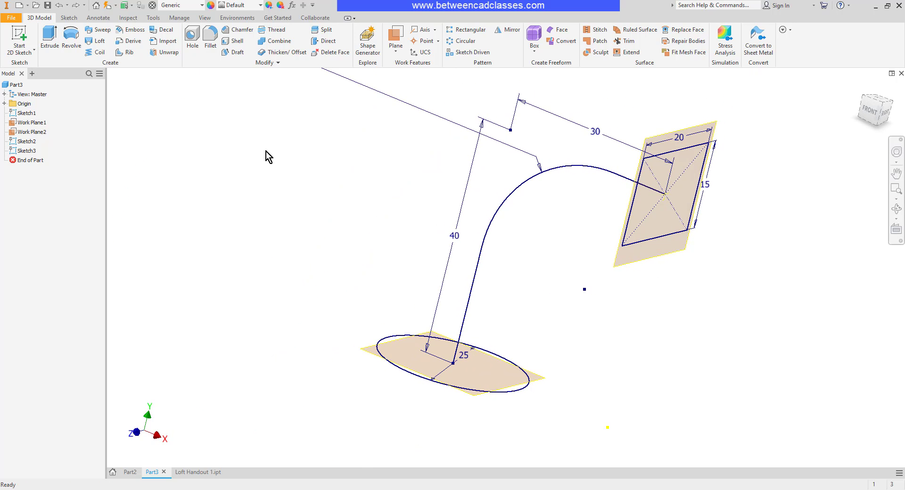
left_click(90, 39)
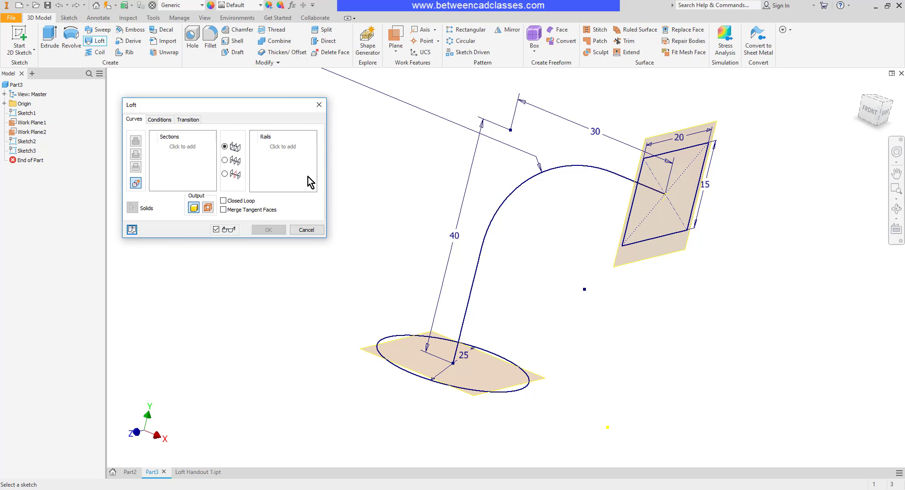
left_click(389, 338)
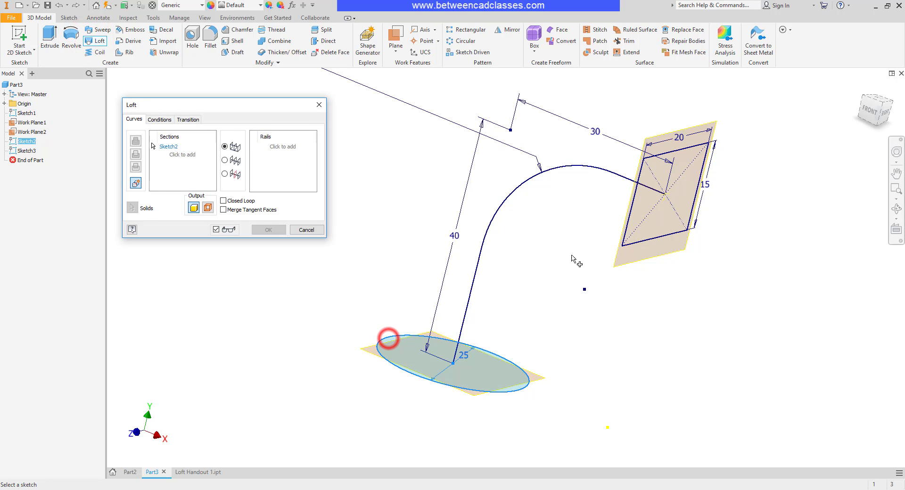
left_click(640, 246)
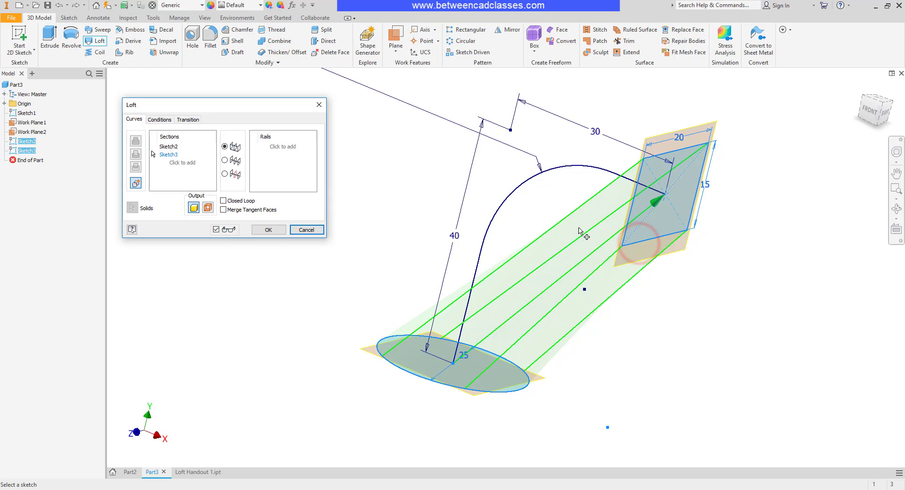
Step: Try using the curved path sketch as a rail for the loft
left_click(279, 147)
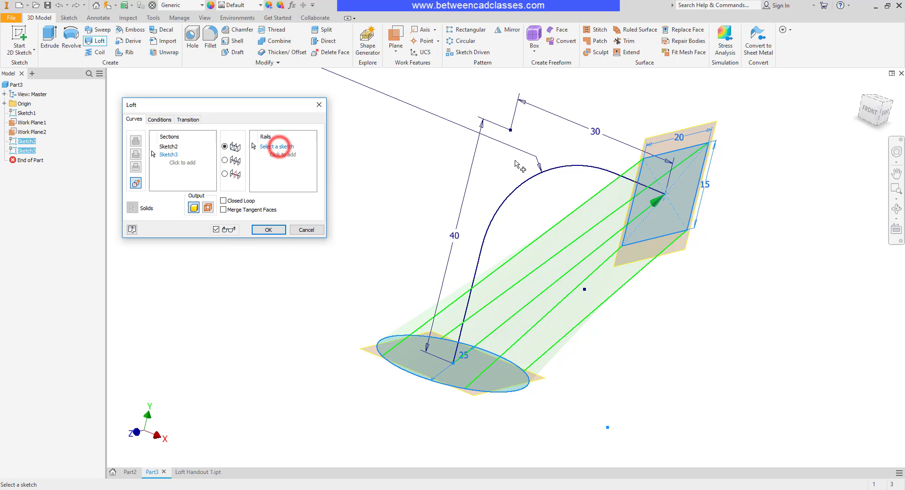
left_click(522, 190)
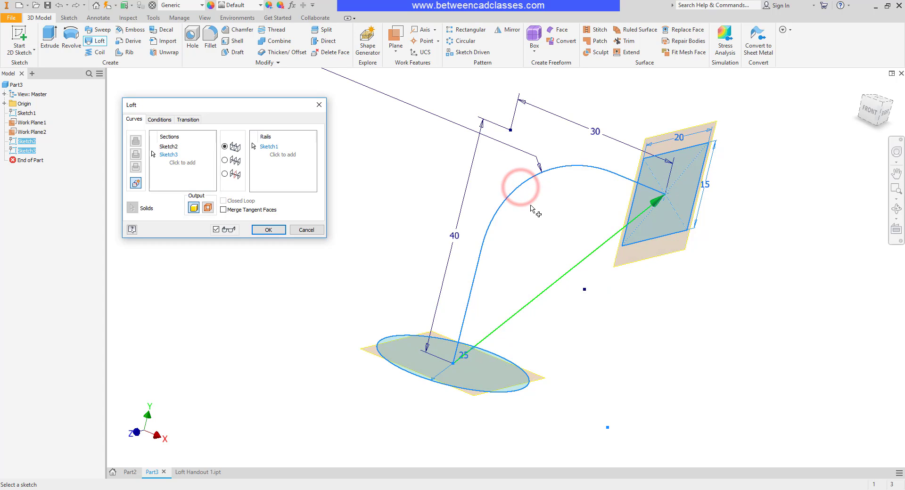
Step: Switch the loft to the center line type, choose the curved path as its center line, and create the solid
left_click(226, 161)
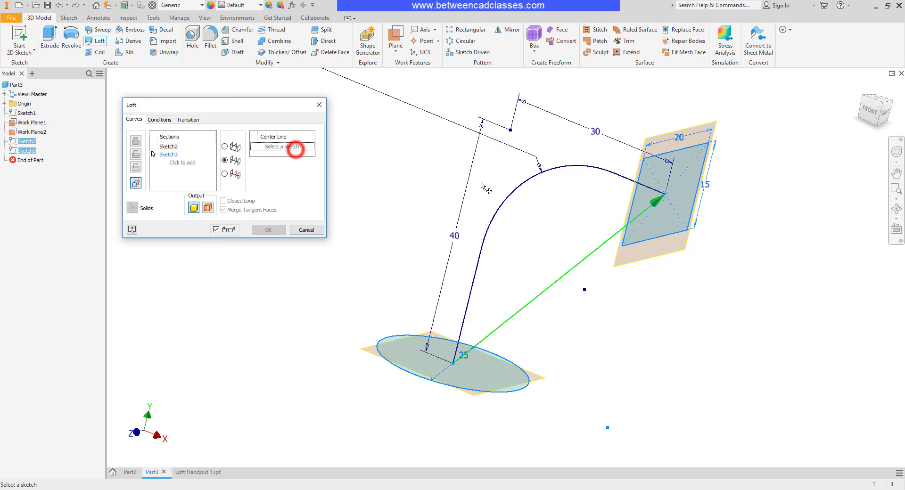
left_click(505, 195)
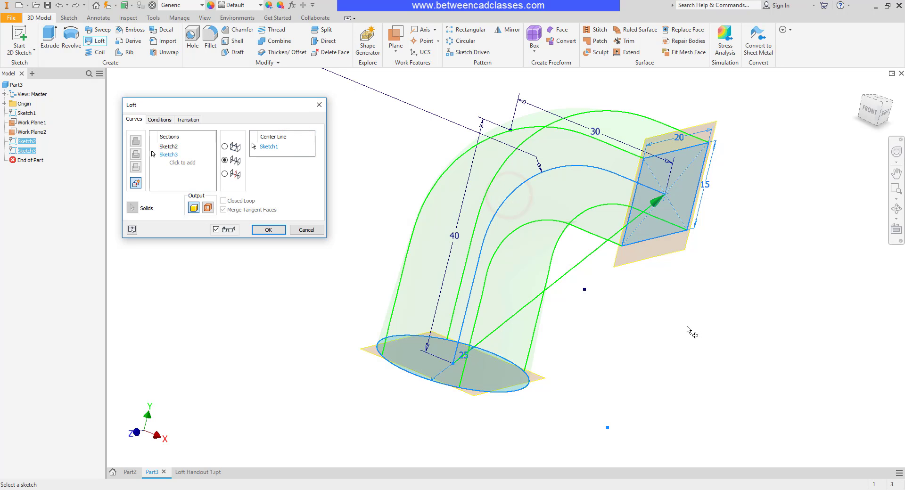
mouse_move(650, 327)
middle_mouse_down("shift")
mouse_move(716, 319)
mouse_move(516, 297)
mouse_move(642, 304)
middle_mouse_up("shift")
left_click(266, 229)
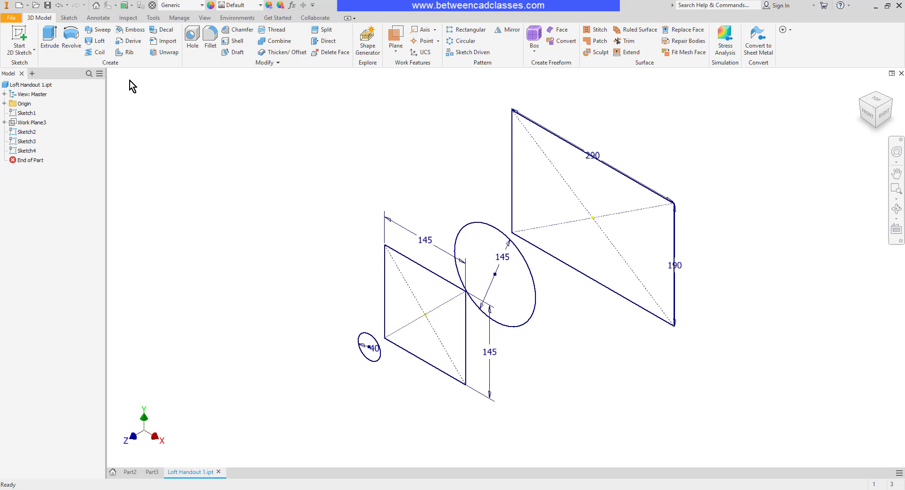
Step: In Loft Handout 1.ipt, create one loft through the 40 circle, 145 square, 145 circle and 290 by 190 rectangle, in that order
left_click(98, 41)
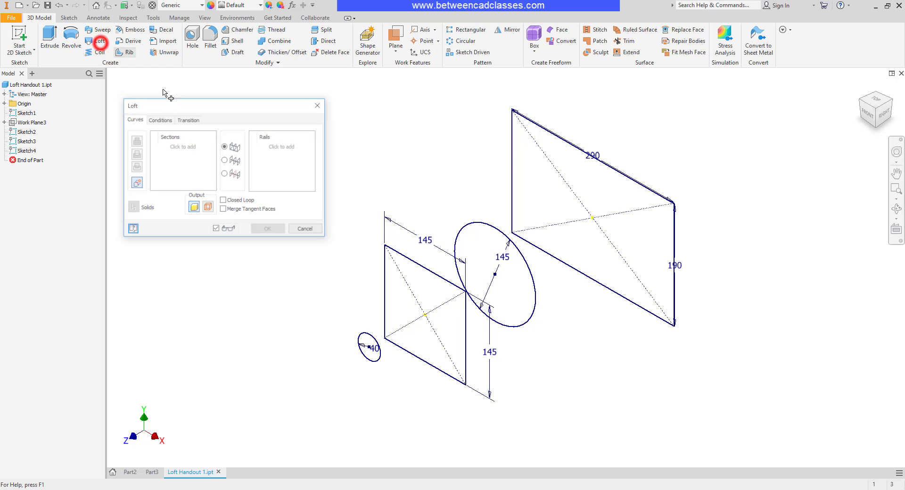
left_click(361, 334)
left_click(384, 299)
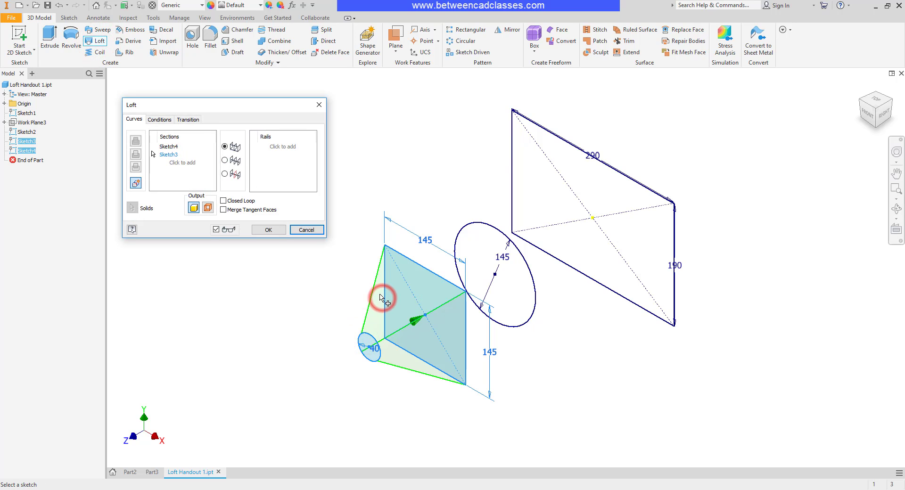
left_click(472, 224)
left_click(512, 185)
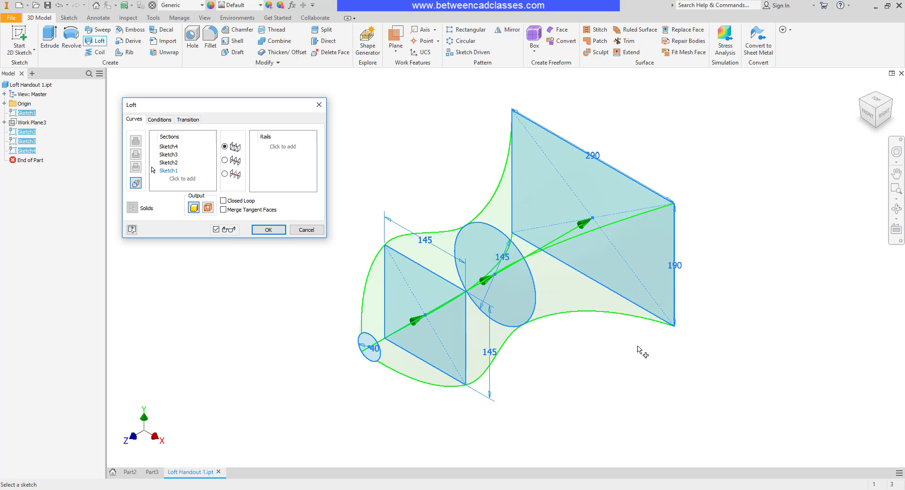
mouse_move(641, 351)
middle_mouse_down("shift")
mouse_move(574, 348)
mouse_move(634, 390)
mouse_move(613, 335)
mouse_move(582, 344)
middle_mouse_up("shift")
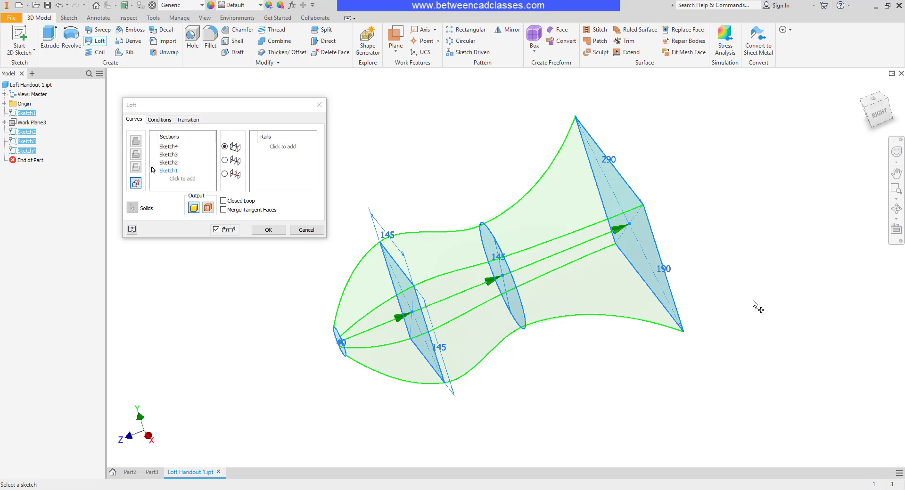
left_click(271, 231)
middle_click_drag(687, 344, 755, 363, "shift")
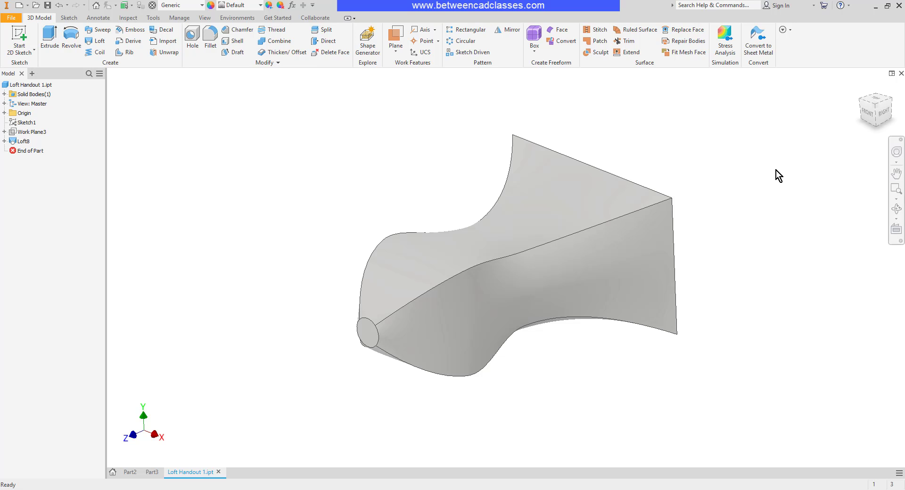
Step: Undo the loft through all four profiles
key("ctrl+z")
left_click(380, 156)
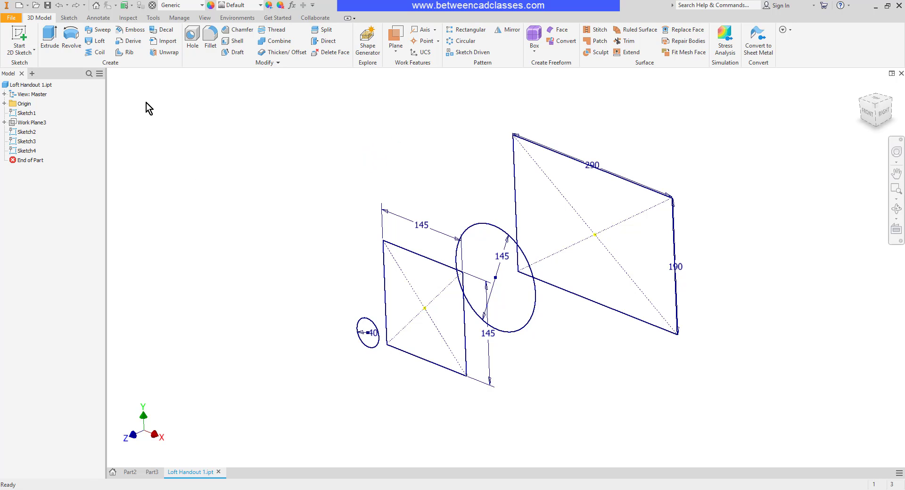
Step: Create a solid loft from the small 40 circle to the 145 square only
left_click(91, 44)
left_click(367, 320)
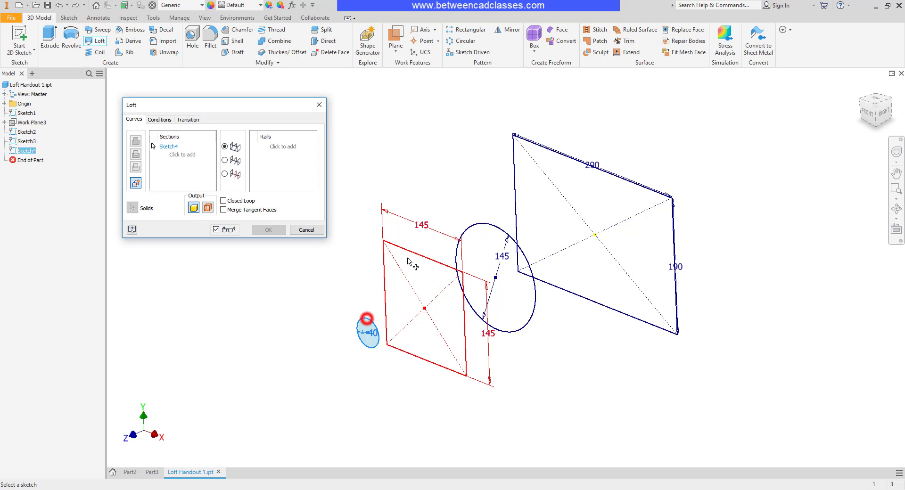
left_click(423, 259)
left_click(268, 229)
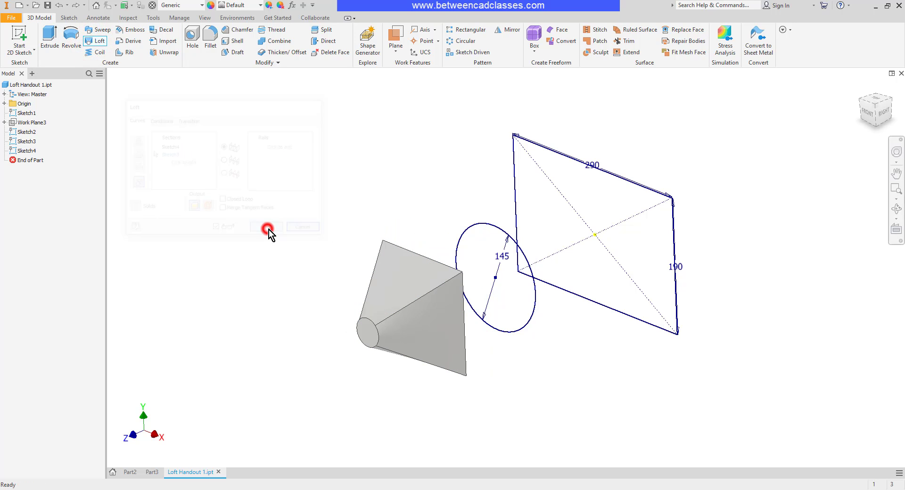
Step: Create a second loft from the edges of the solid's square end face to the 145 circle
left_click(96, 43)
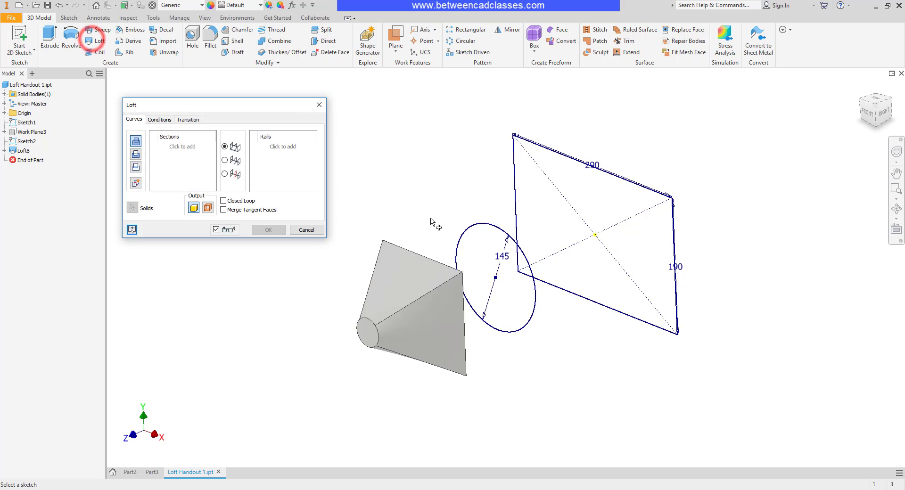
middle_click_drag(448, 242, 385, 272, "shift")
left_click(385, 272)
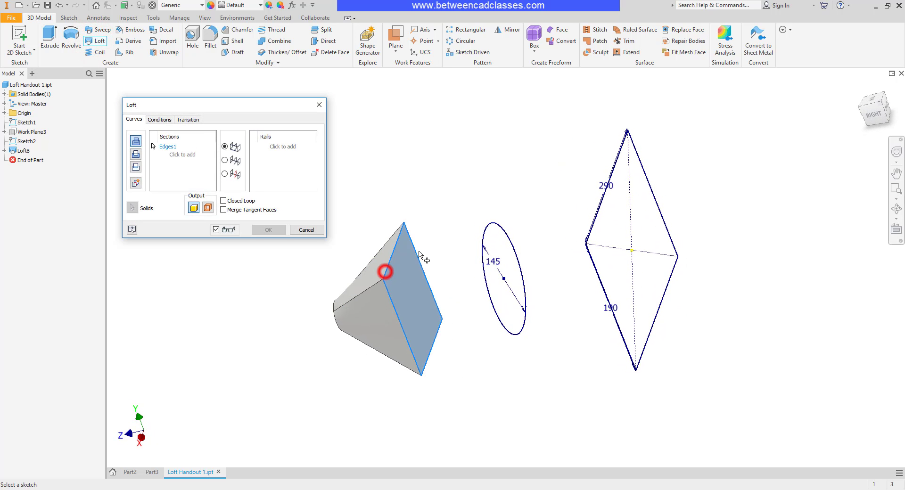
left_click(487, 226)
left_click(278, 233)
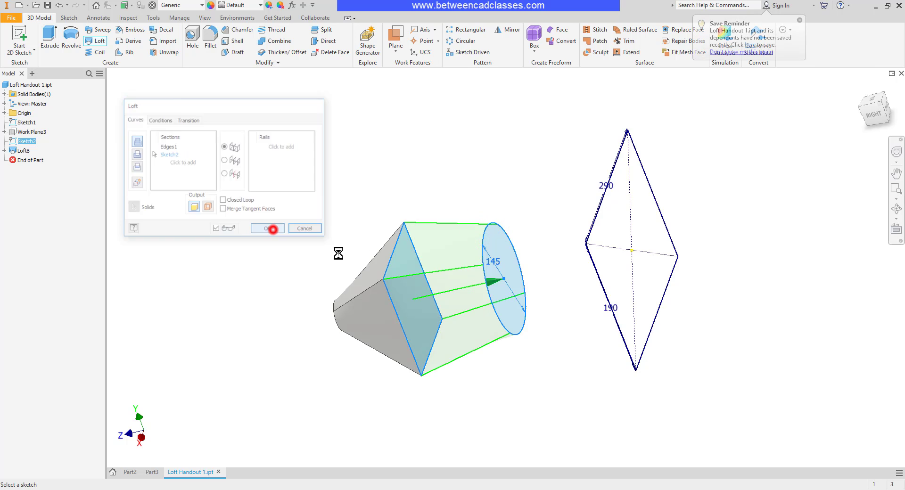
mouse_move(528, 344)
middle_mouse_down("shift")
mouse_move(574, 339)
mouse_move(528, 330)
middle_mouse_up("shift")
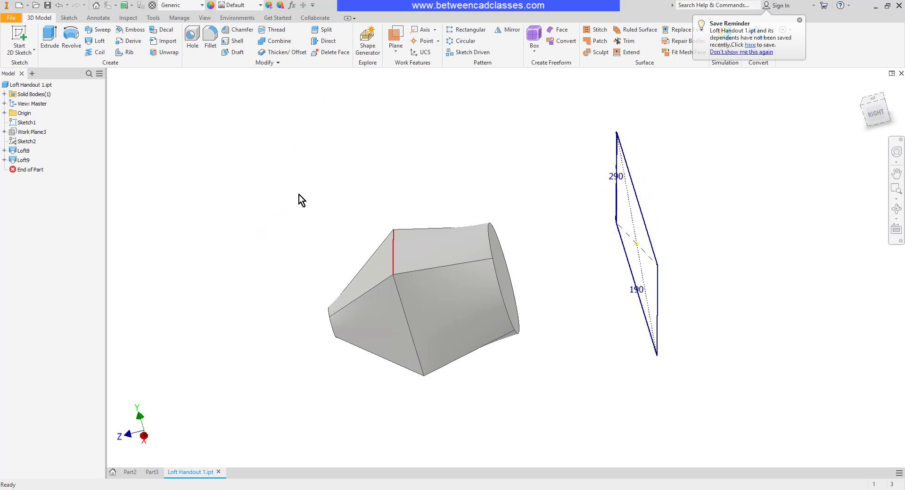
Step: Create a third loft from the edges of the solid's circular end face to the 290 by 190 rectangle
left_click(99, 41)
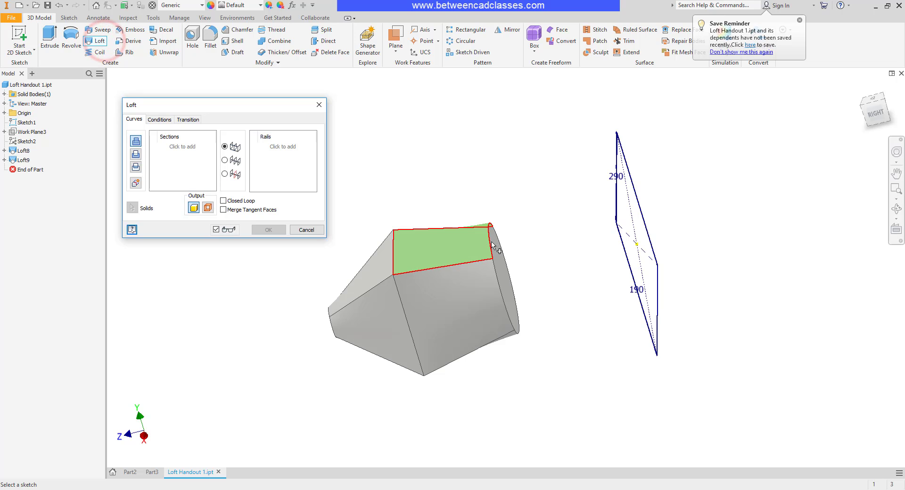
left_click(495, 243)
mouse_move(495, 243)
middle_mouse_down("shift")
mouse_move(621, 241)
mouse_move(625, 189)
middle_mouse_up("shift")
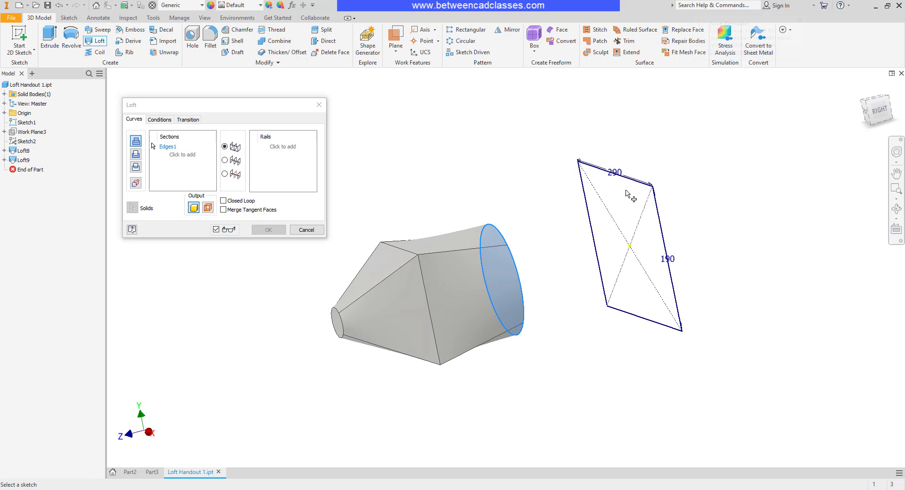
left_click(626, 178)
left_click(273, 230)
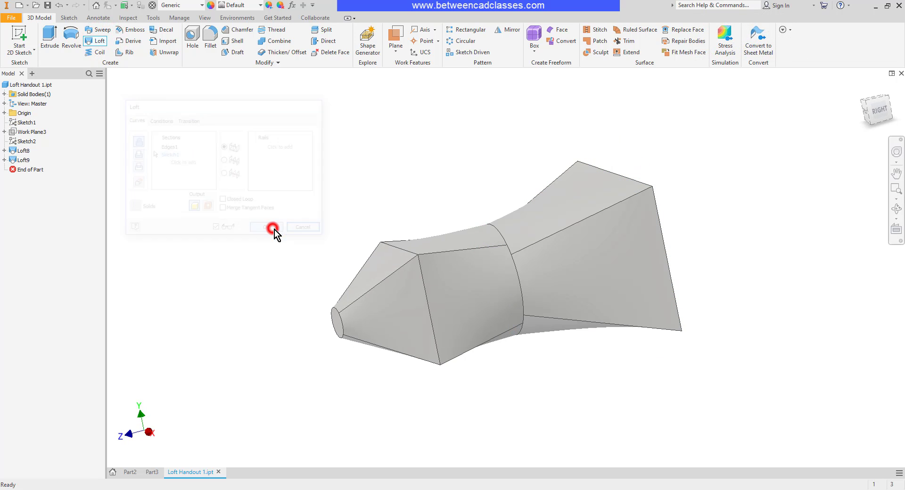
Step: Undo the last two lofts, keeping only the loft from the small circle to the square
middle_click_drag(676, 218, 730, 227, "shift")
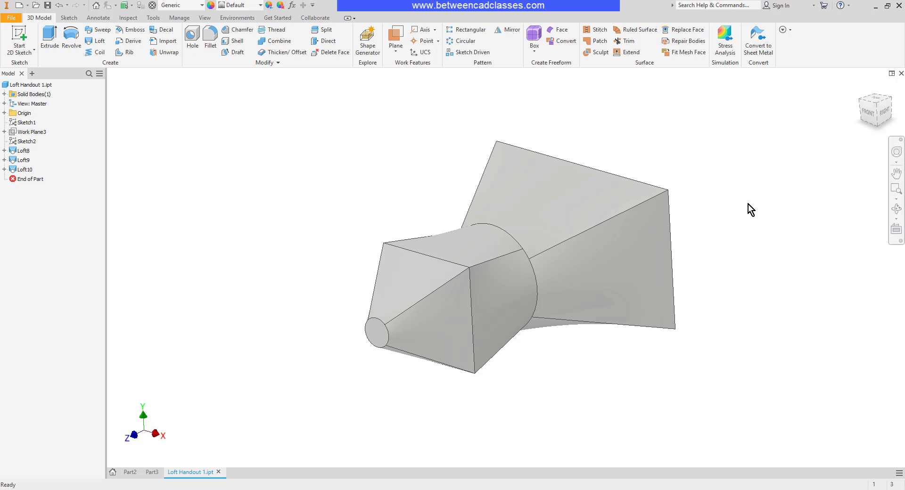
left_click(60, 5)
left_click(60, 6)
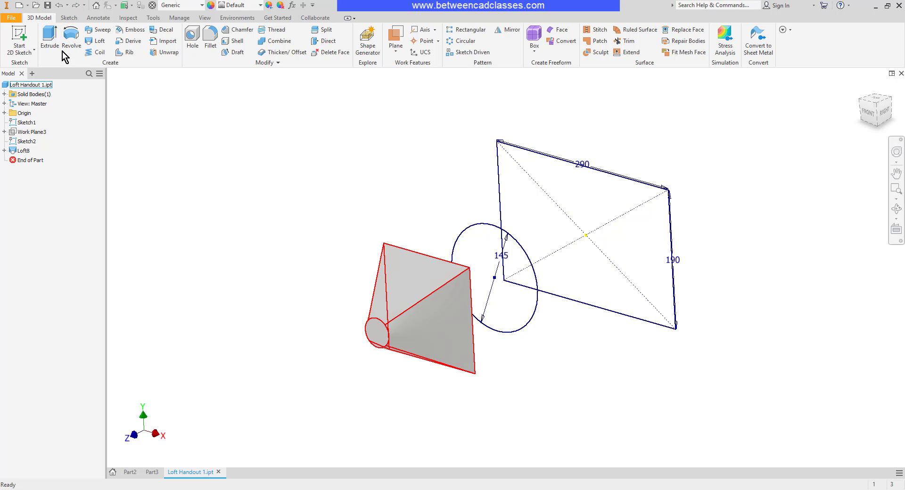
Step: Create a solid loft between the 290 by 190 rectangle and the 145 circle
left_click(97, 43)
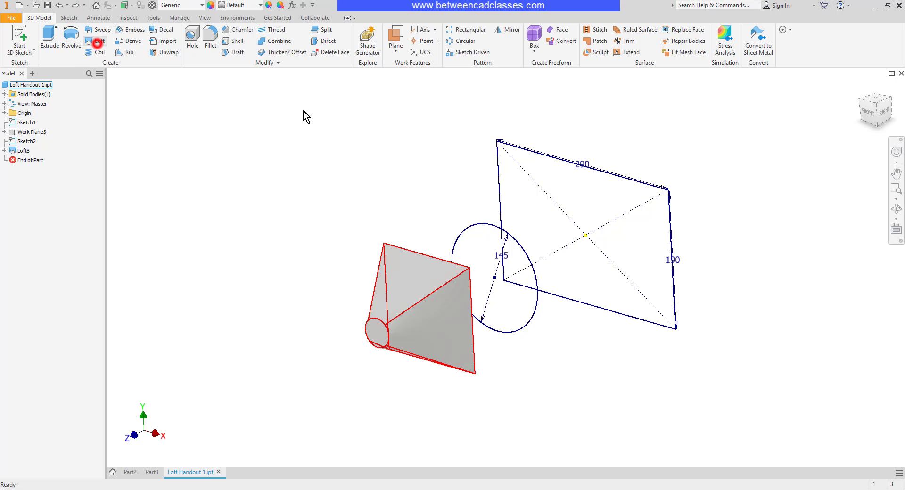
left_click(524, 149)
left_click(489, 228)
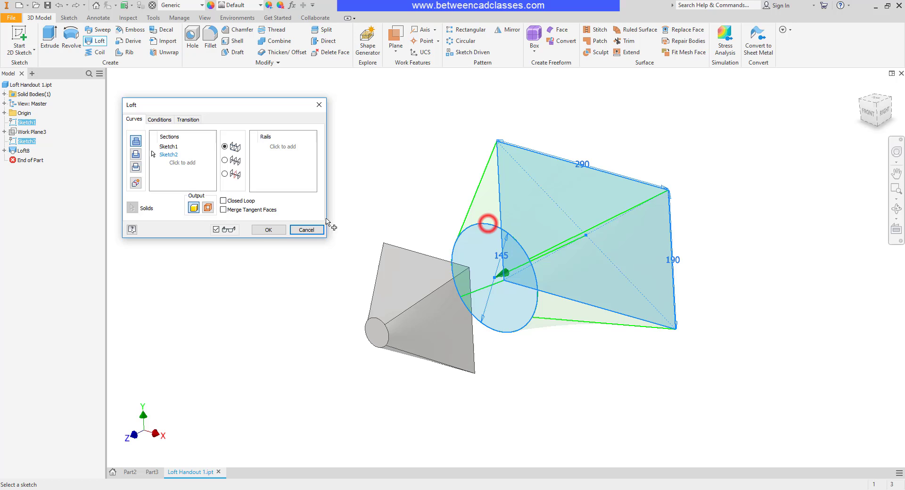
left_click(264, 231)
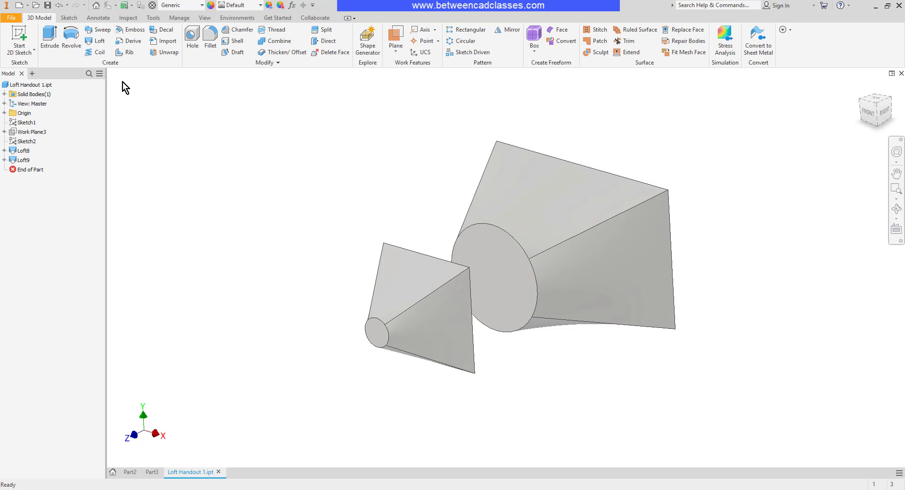
Step: Start a loft bridging the two solids, using the square face's edge loop and the facing circular edge as sections
left_click(96, 43)
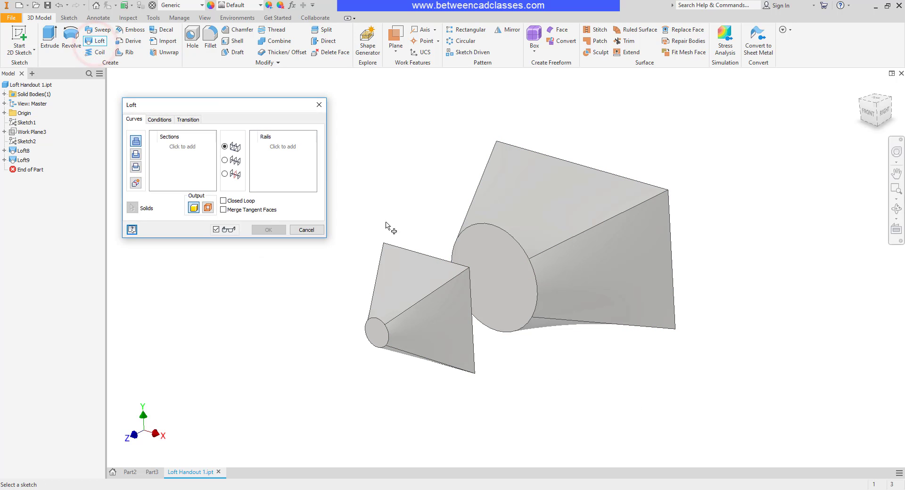
middle_click_drag(386, 227, 381, 279, "shift")
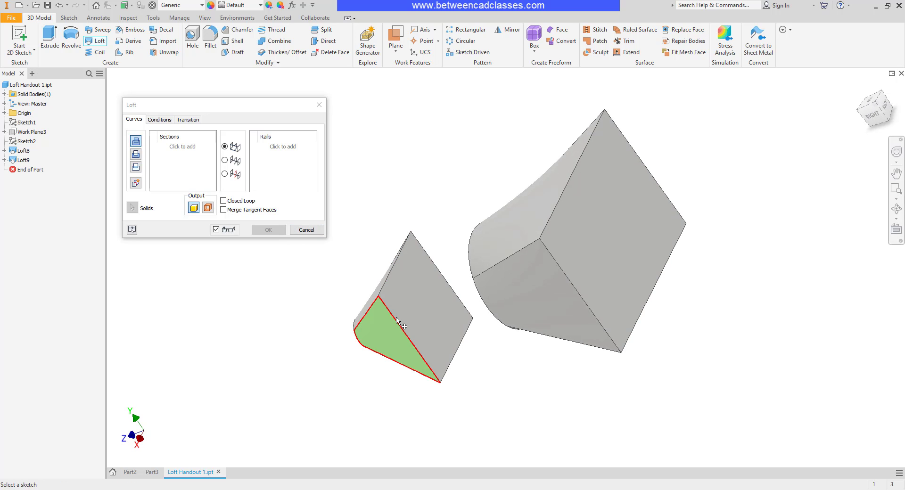
mouse_move(397, 319)
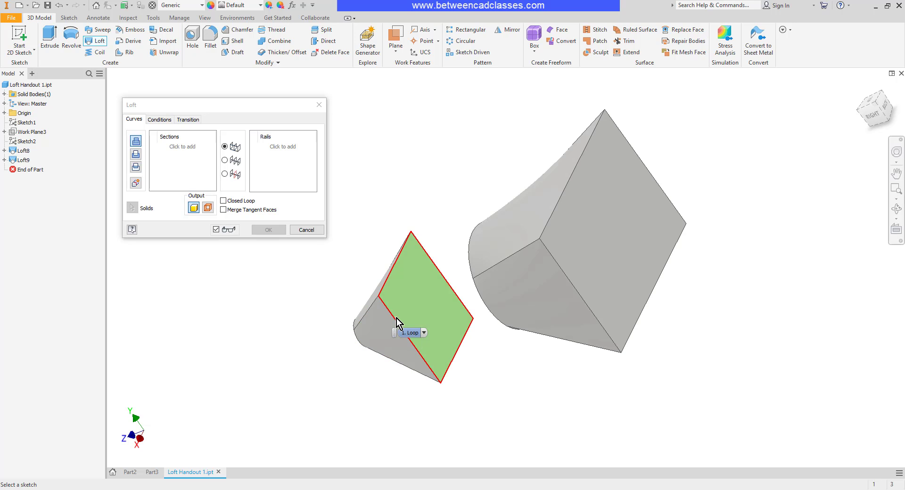
left_click(396, 320)
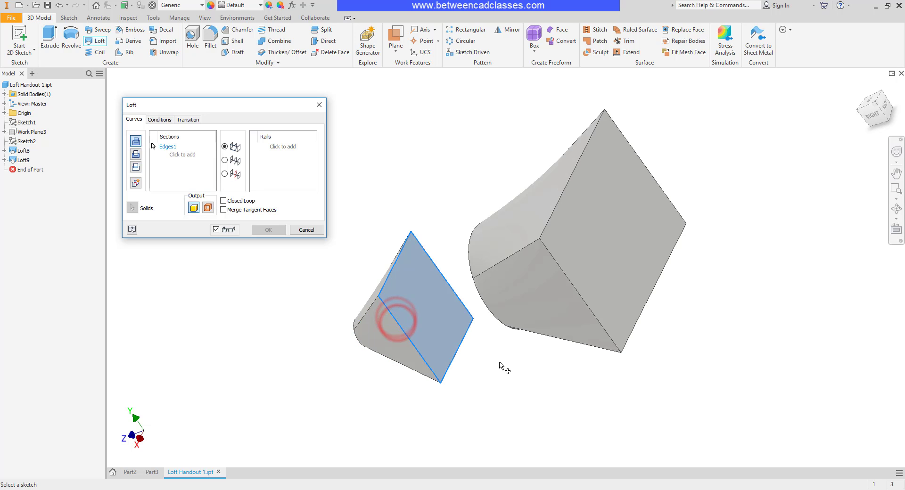
middle_click_drag(508, 362, 568, 359, "shift")
left_click(518, 333)
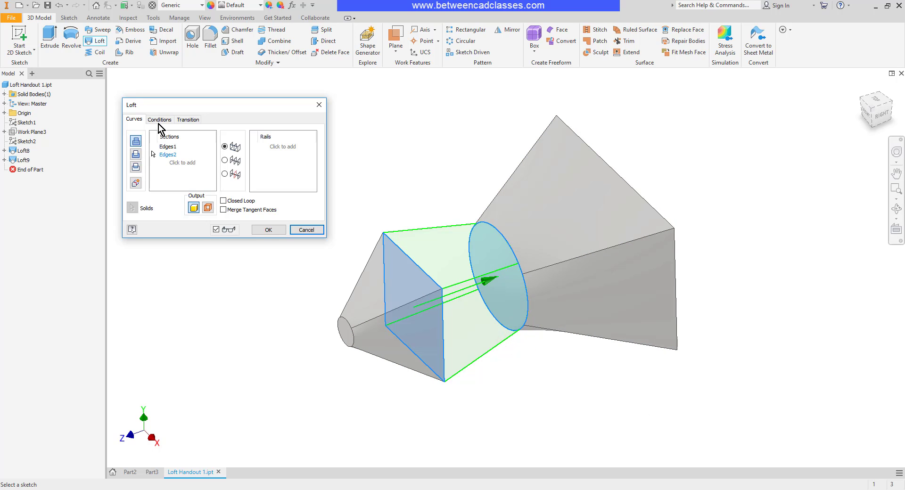
Step: Turn off automatic mapping and move the Set 1 point on the circle to the end of the adjoining loft's edge
left_click(189, 120)
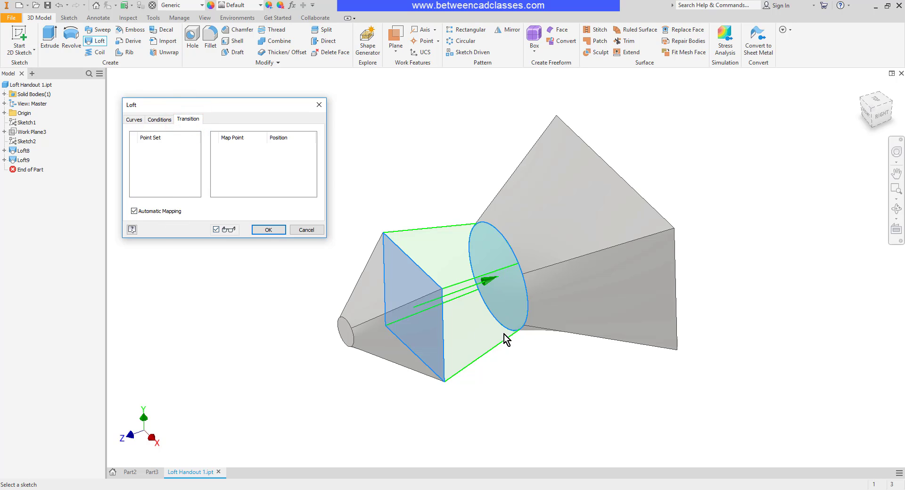
left_click(134, 212)
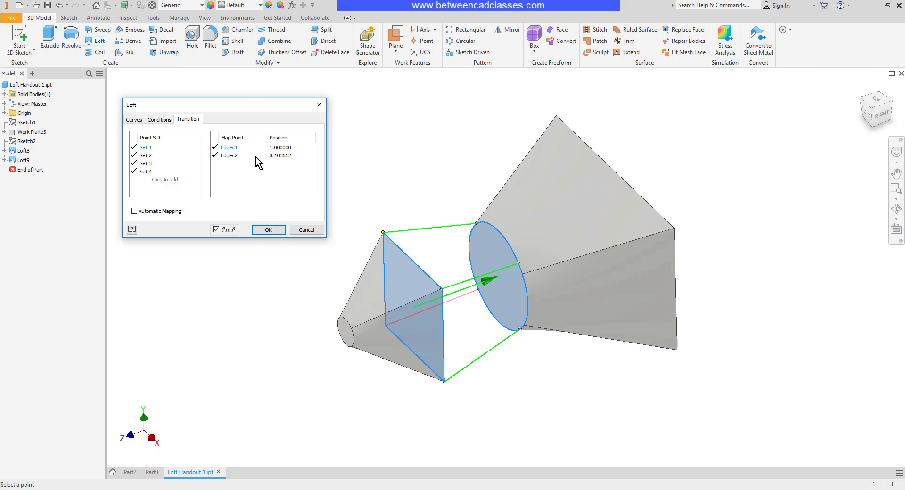
middle_click_drag(283, 347, 461, 345, "shift")
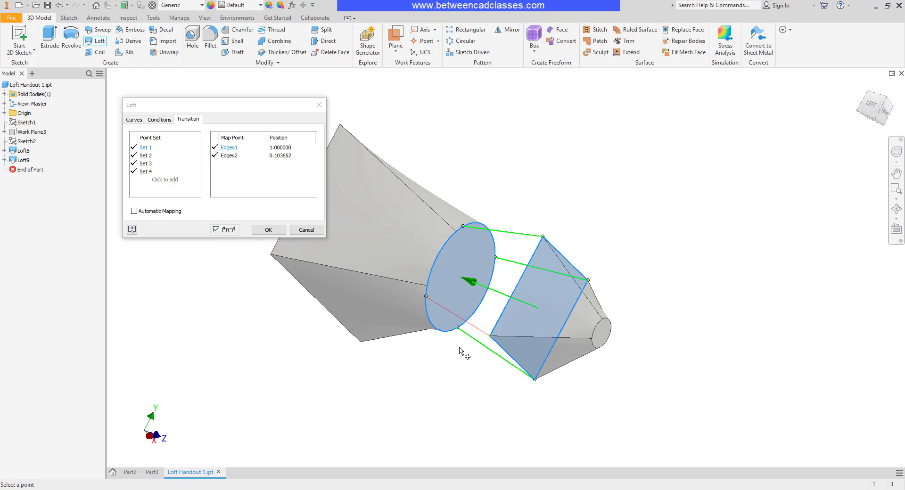
left_click_drag(423, 292, 427, 289)
left_click_drag(427, 289, 427, 289)
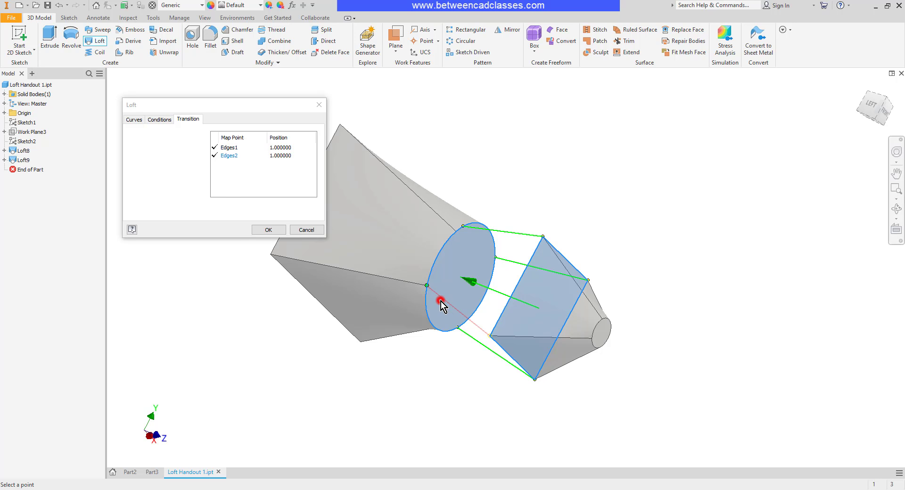
mouse_move(461, 380)
middle_mouse_down("shift")
mouse_move(469, 368)
mouse_move(458, 367)
middle_mouse_up("shift")
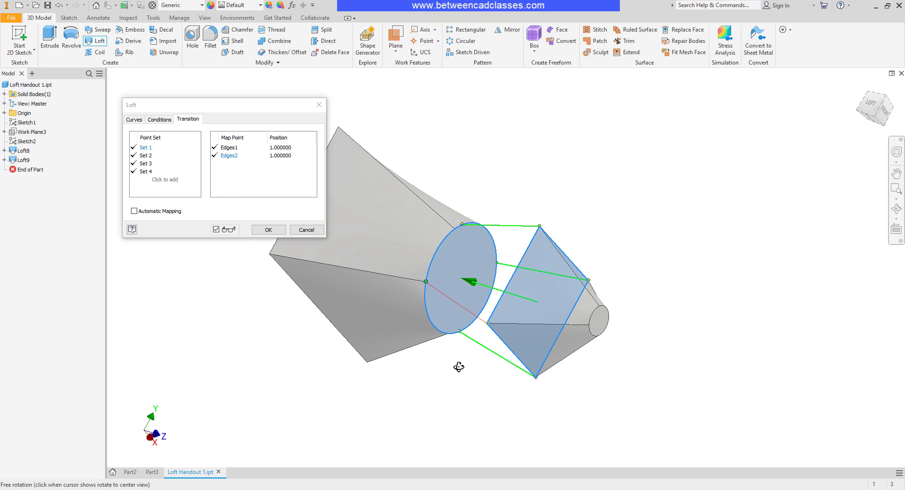
Step: Move the Set 2 mapping point on the circle to where the adjoining loft's upper edge meets it
left_click(149, 157)
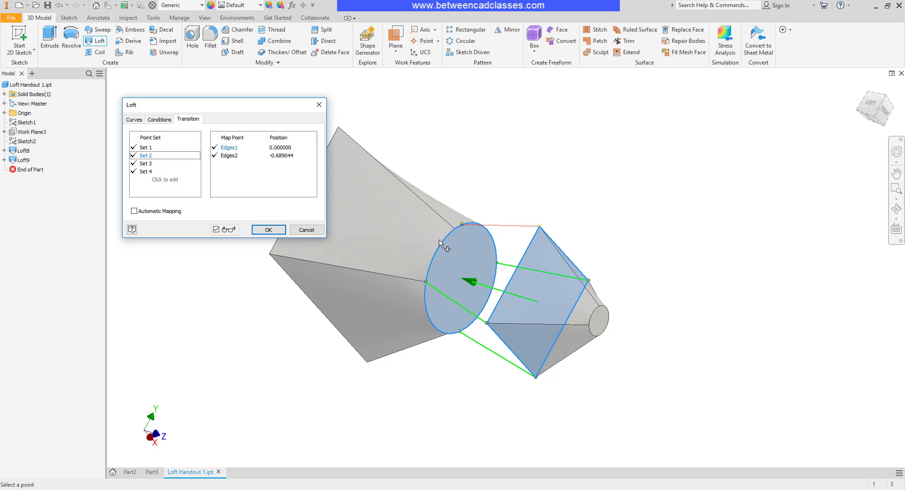
left_click(228, 155)
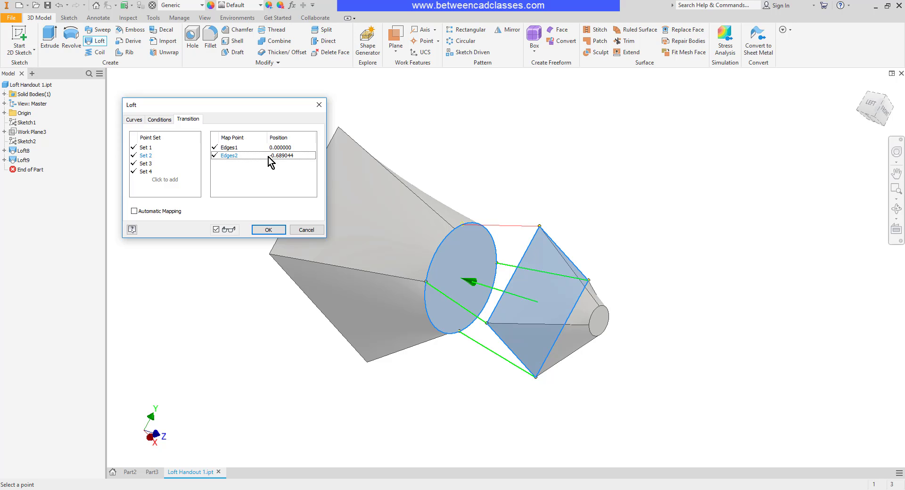
left_click(236, 148)
left_click(454, 228)
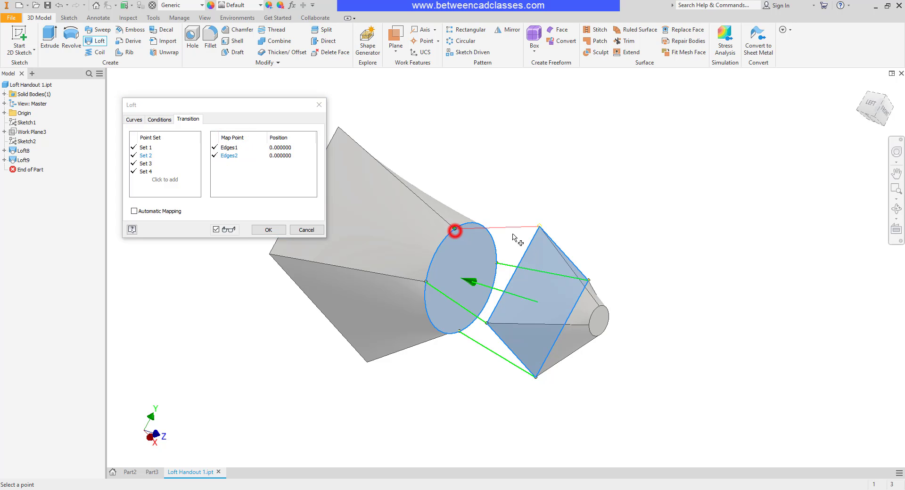
middle_click_drag(686, 304, 537, 307, "shift")
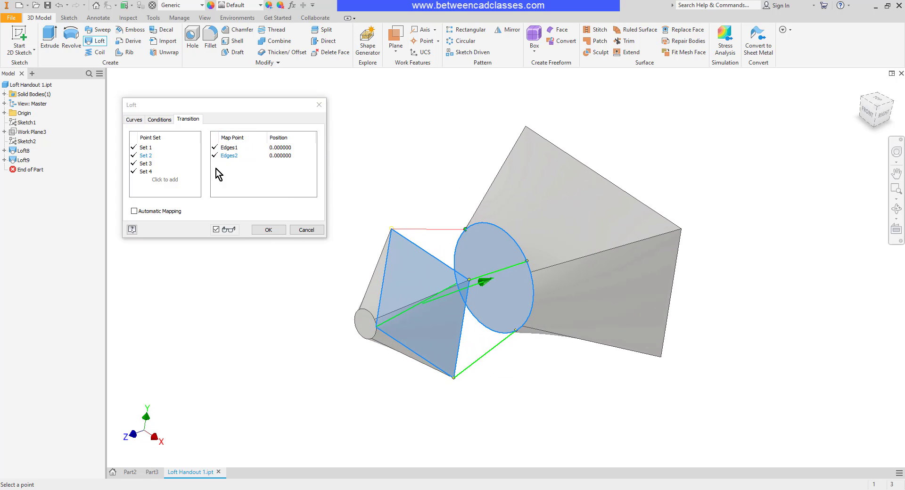
Step: Align the Set 3 and Set 4 circle points with the adjoining loft's remaining edge ends and finish the connecting loft
left_click(146, 163)
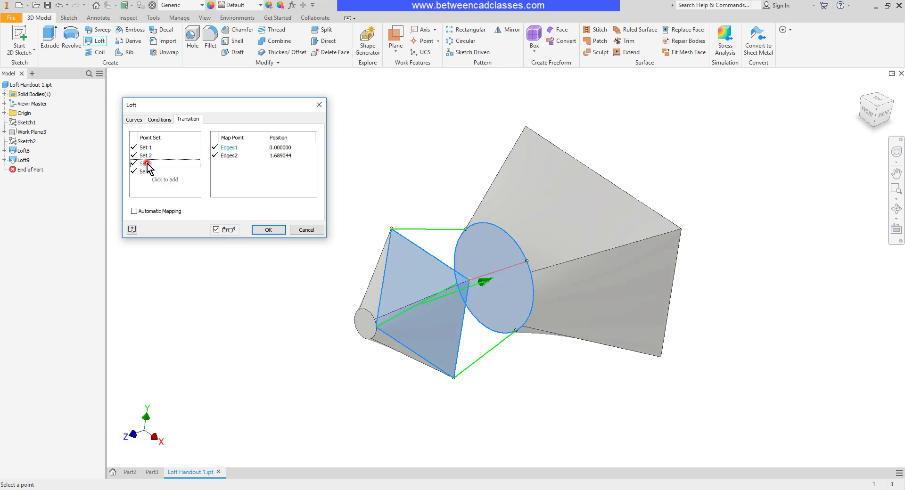
left_click(530, 272)
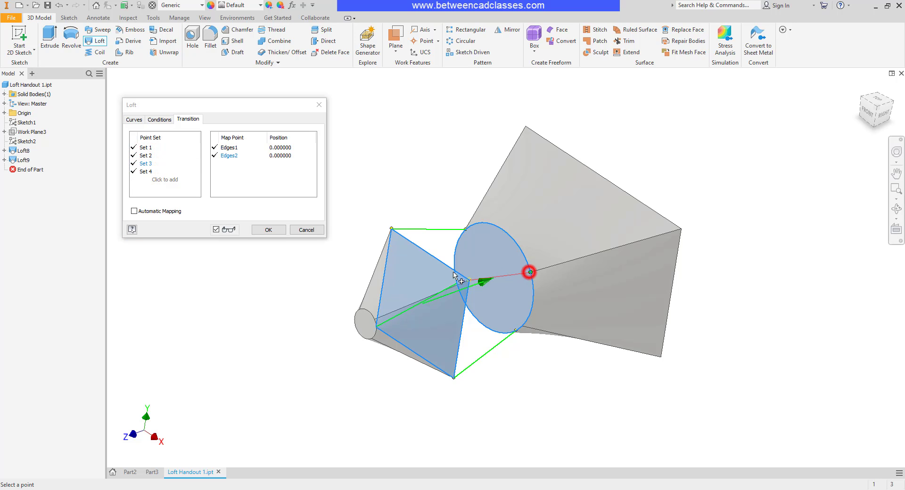
left_click(140, 171)
left_click_drag(578, 362, 565, 347, "shift")
middle_click_drag(566, 348, 550, 317, "shift")
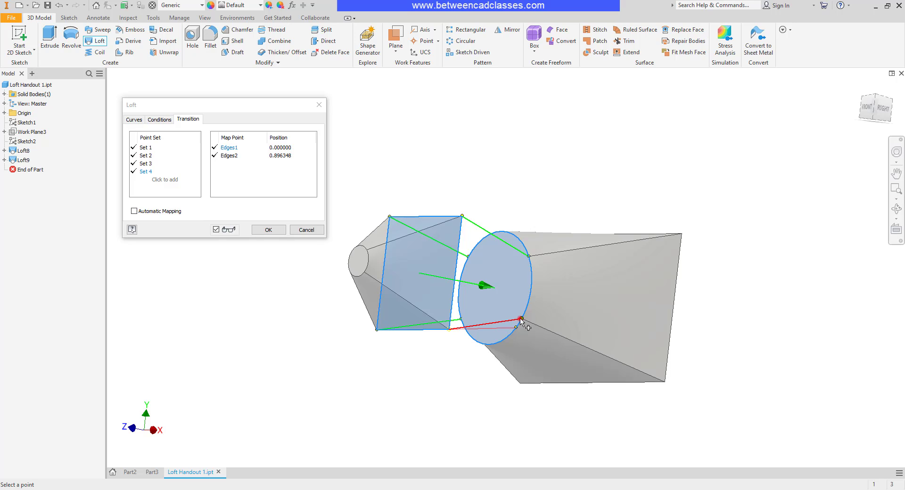
left_click(520, 319)
left_click(269, 230)
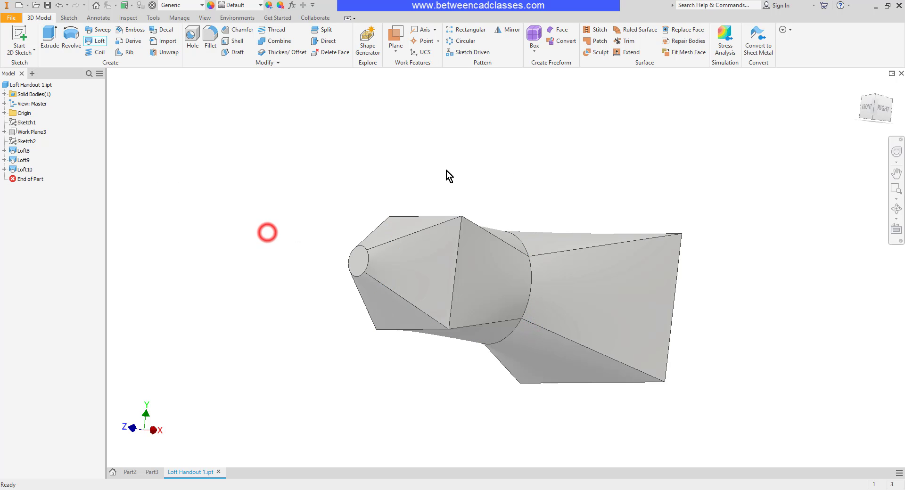
left_click(571, 165)
left_click(859, 91)
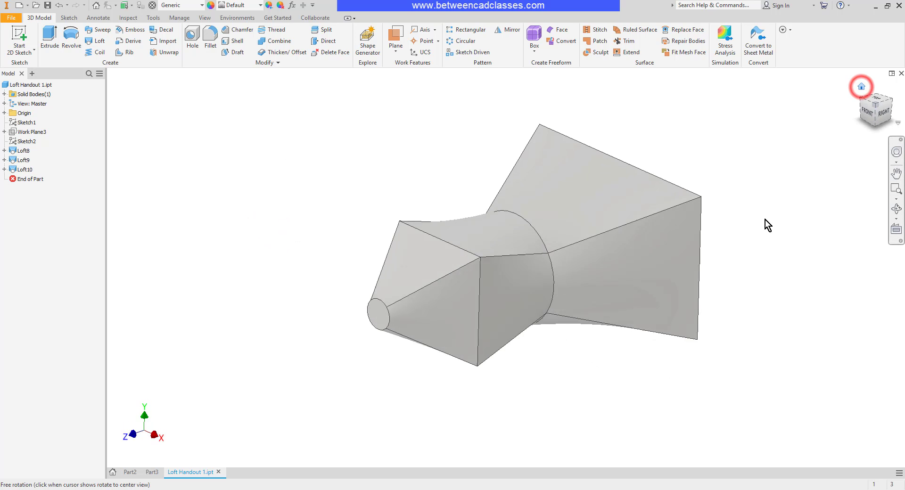